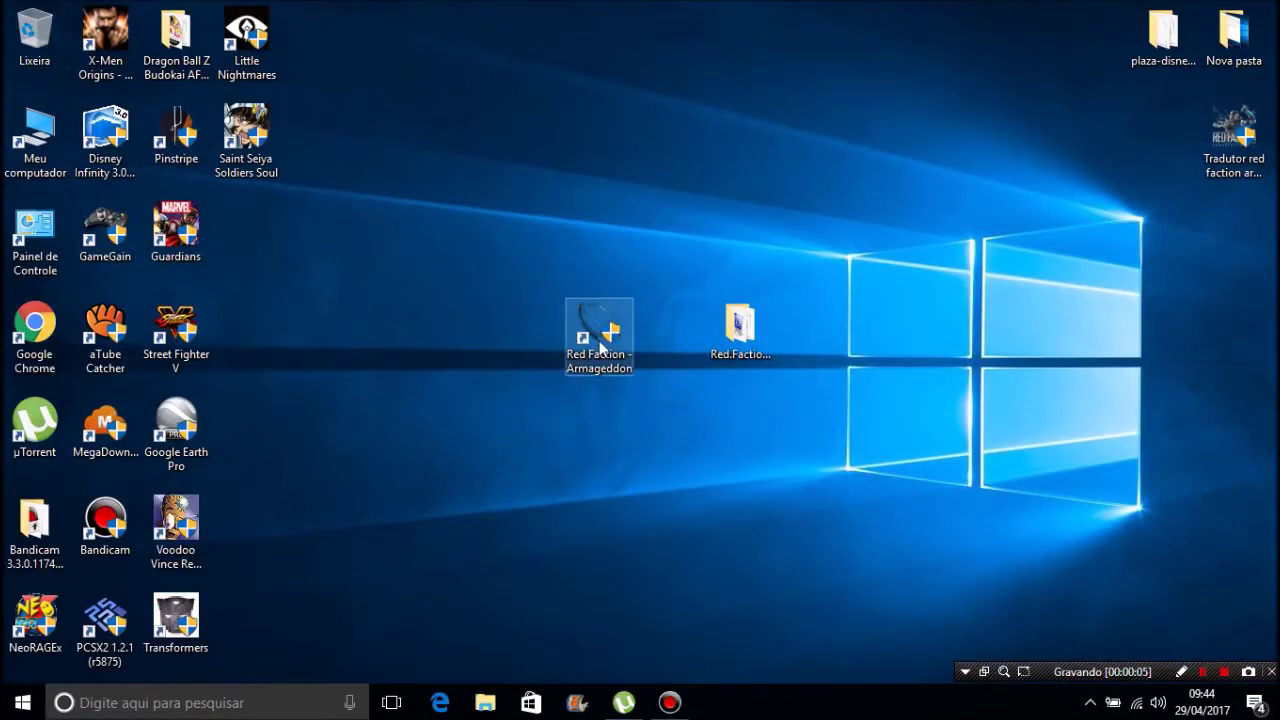
pyautogui.click(738, 350)
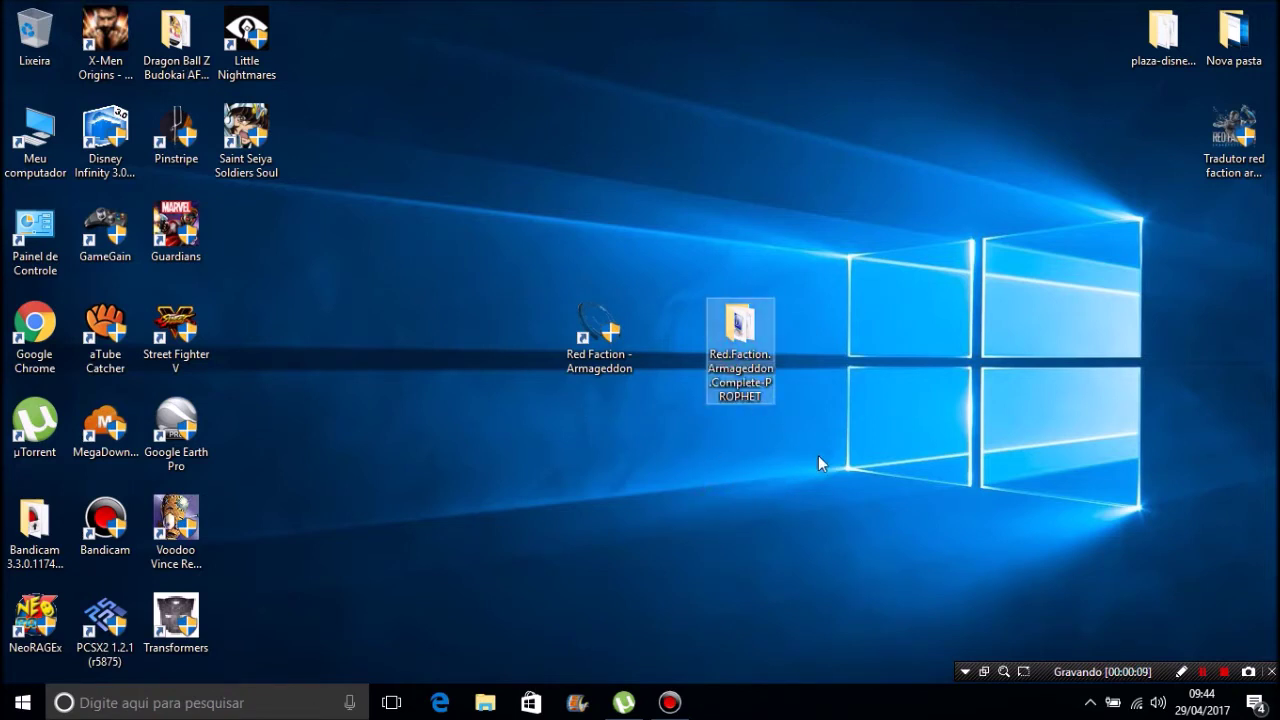
pyautogui.moveTo(818, 455); pyautogui.dragTo(521, 205)
pyautogui.press('Return')
pyautogui.moveTo(1220, 150)
pyautogui.mouseDown()
pyautogui.moveTo(1070, 249)
pyautogui.moveTo(972, 284)
pyautogui.moveTo(978, 296)
pyautogui.moveTo(1192, 196)
pyautogui.moveTo(1228, 158)
pyautogui.mouseUp()
pyautogui.click(1100, 312)
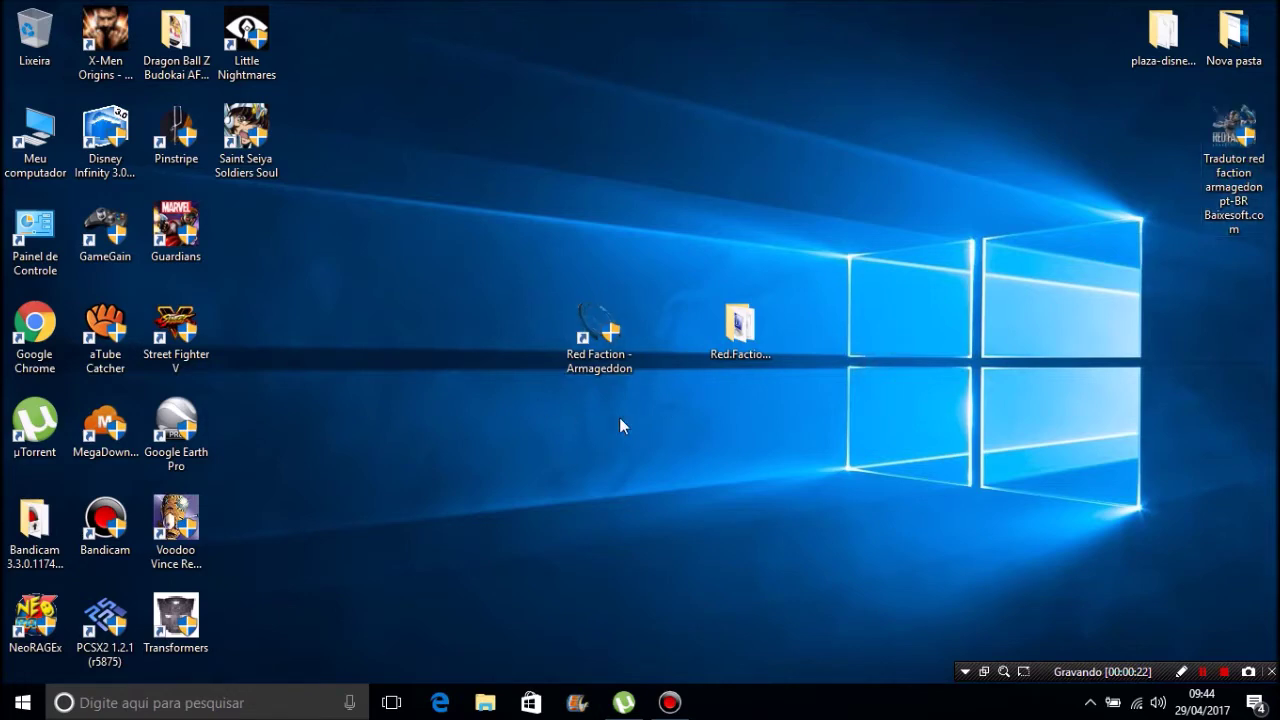
# Step: Open the Red.Faction.Armageddon.Complete-PROPHET folder and mount the ppt-rfaz disc image
pyautogui.doubleClick(740, 325)
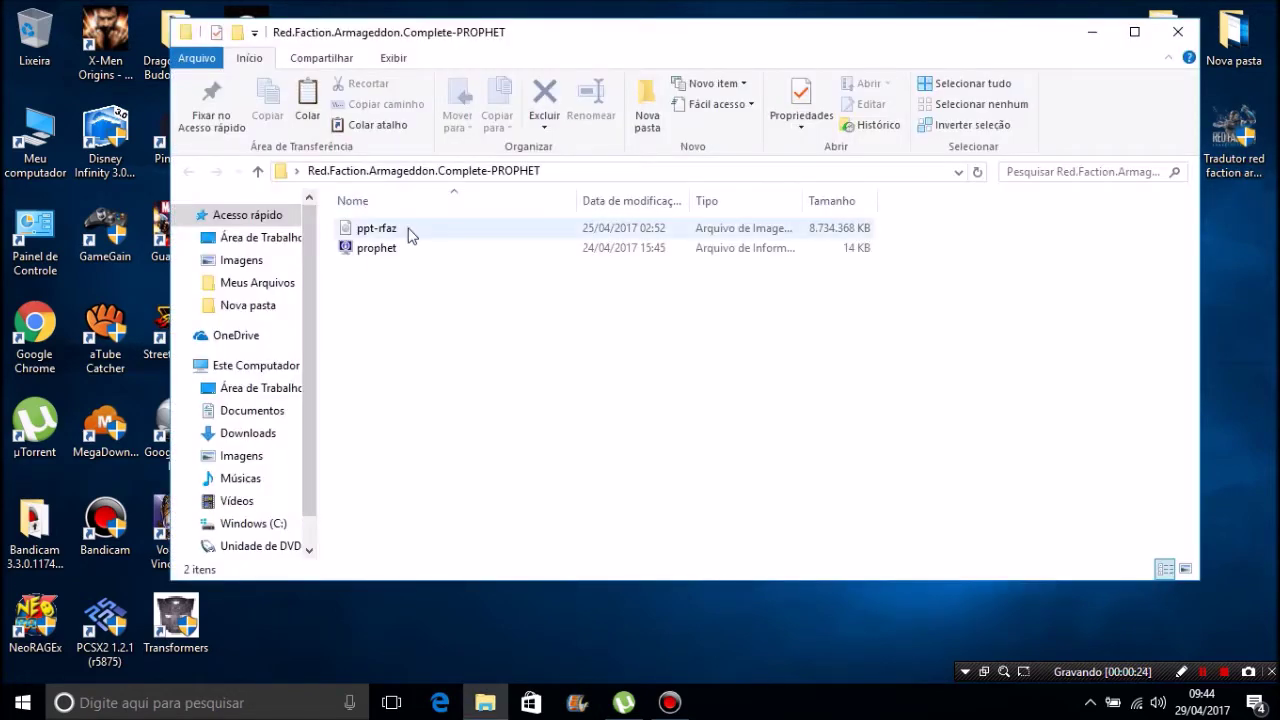
pyautogui.click(410, 232)
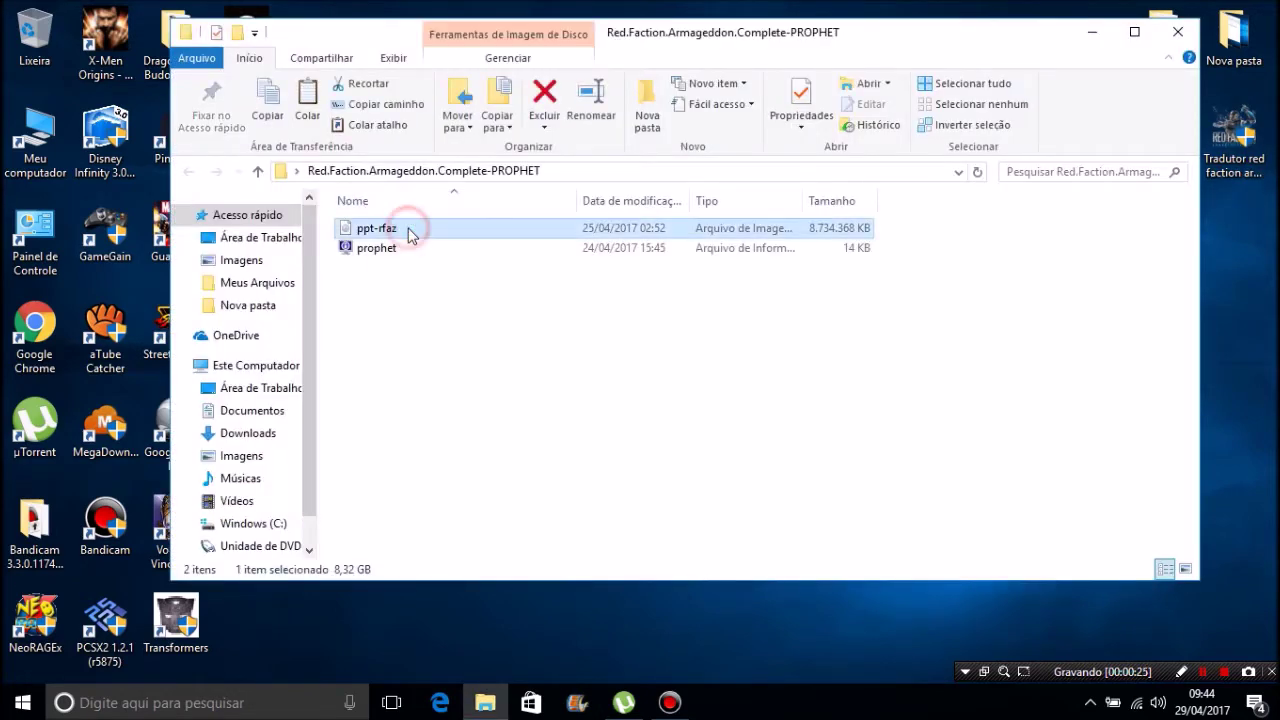
pyautogui.rightClick(349, 240)
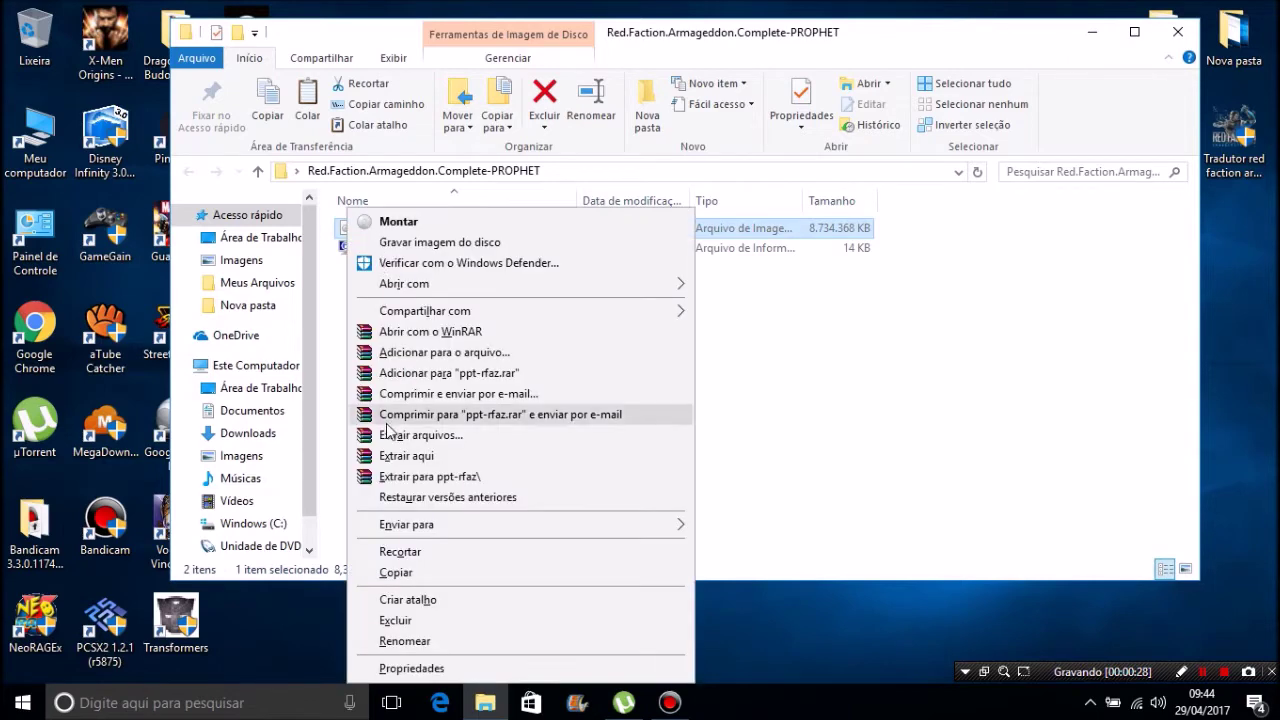
pyautogui.click(783, 283)
pyautogui.click(783, 283)
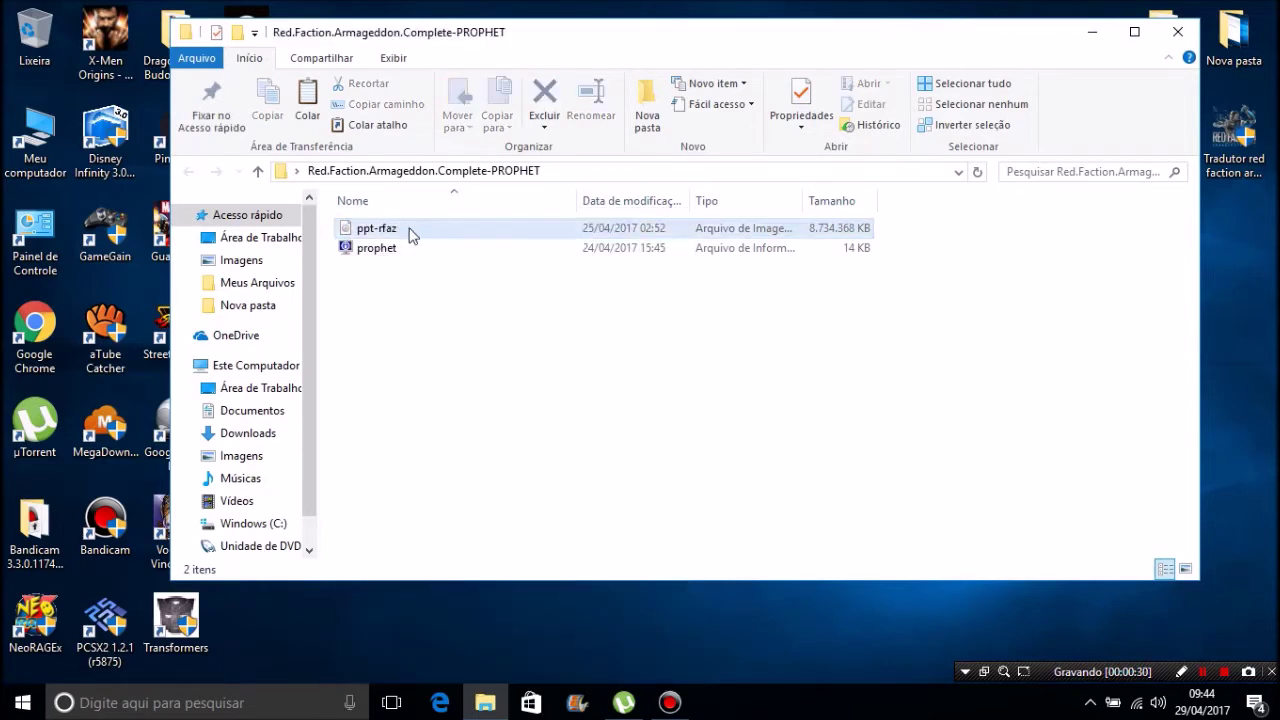
pyautogui.click(410, 232)
pyautogui.rightClick(348, 228)
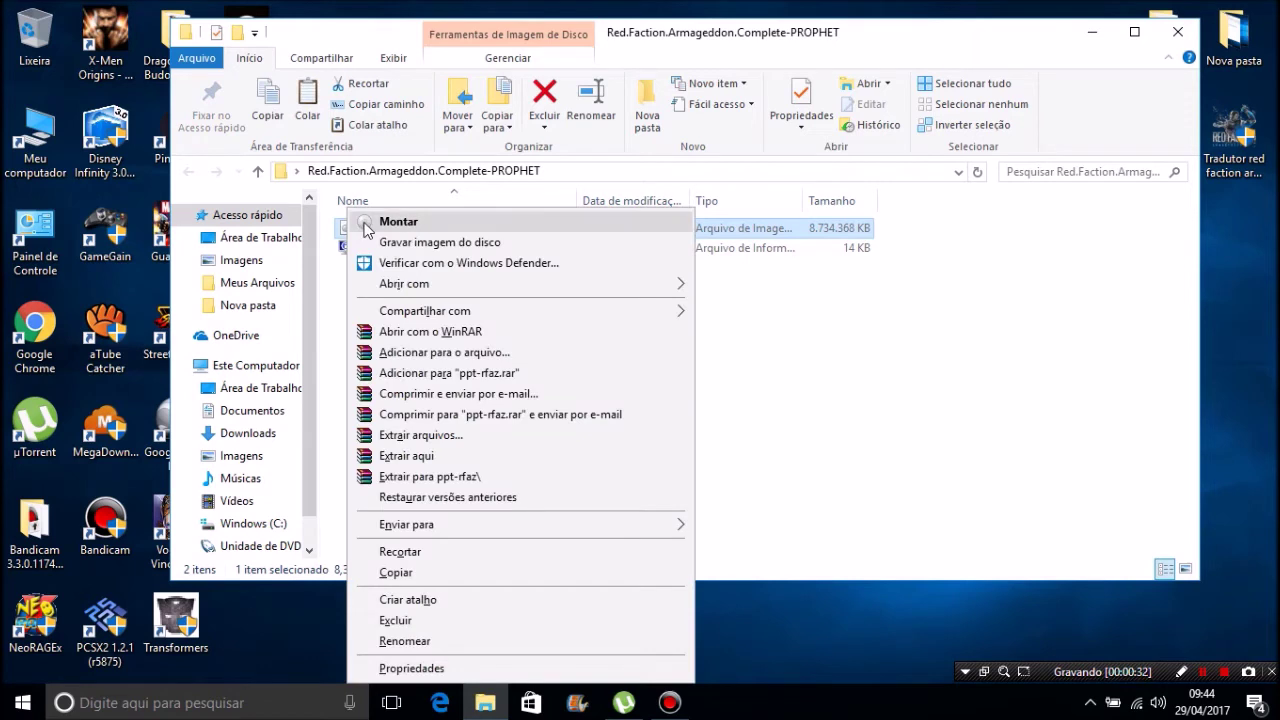
pyautogui.click(352, 216)
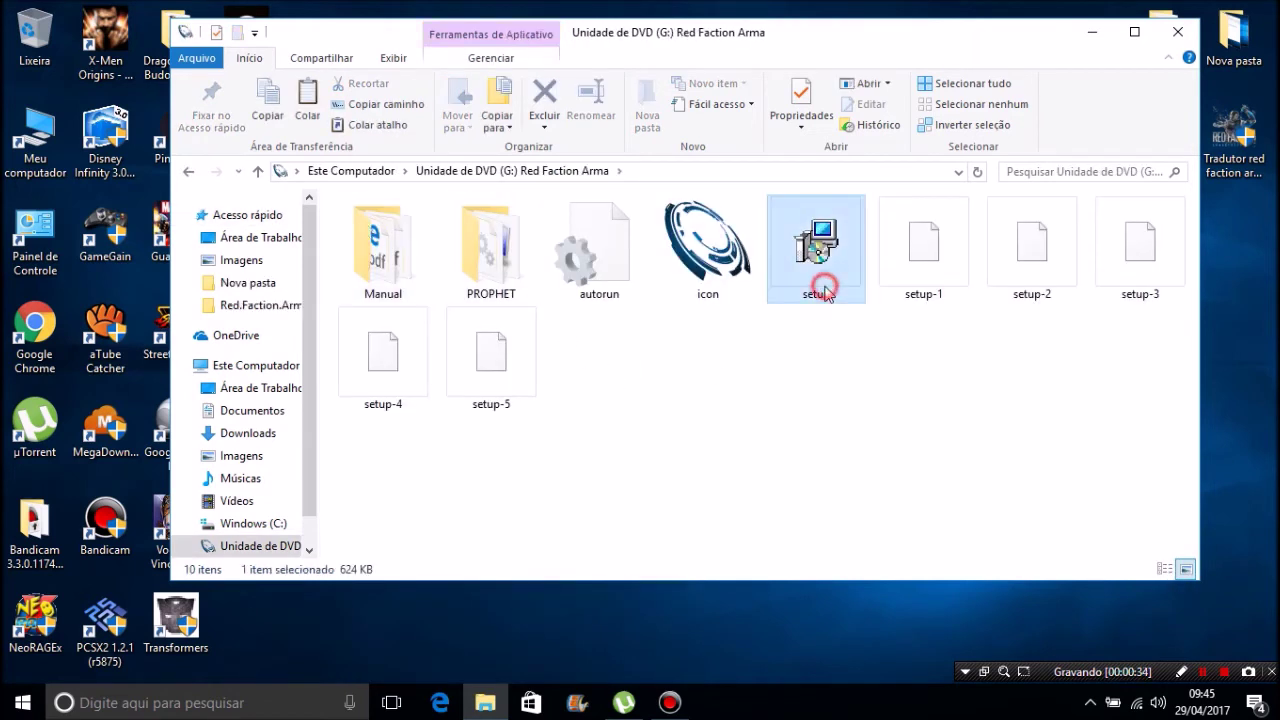
# Step: Run the setup program as administrator and start the installer with Español as the language
pyautogui.rightClick(816, 244)
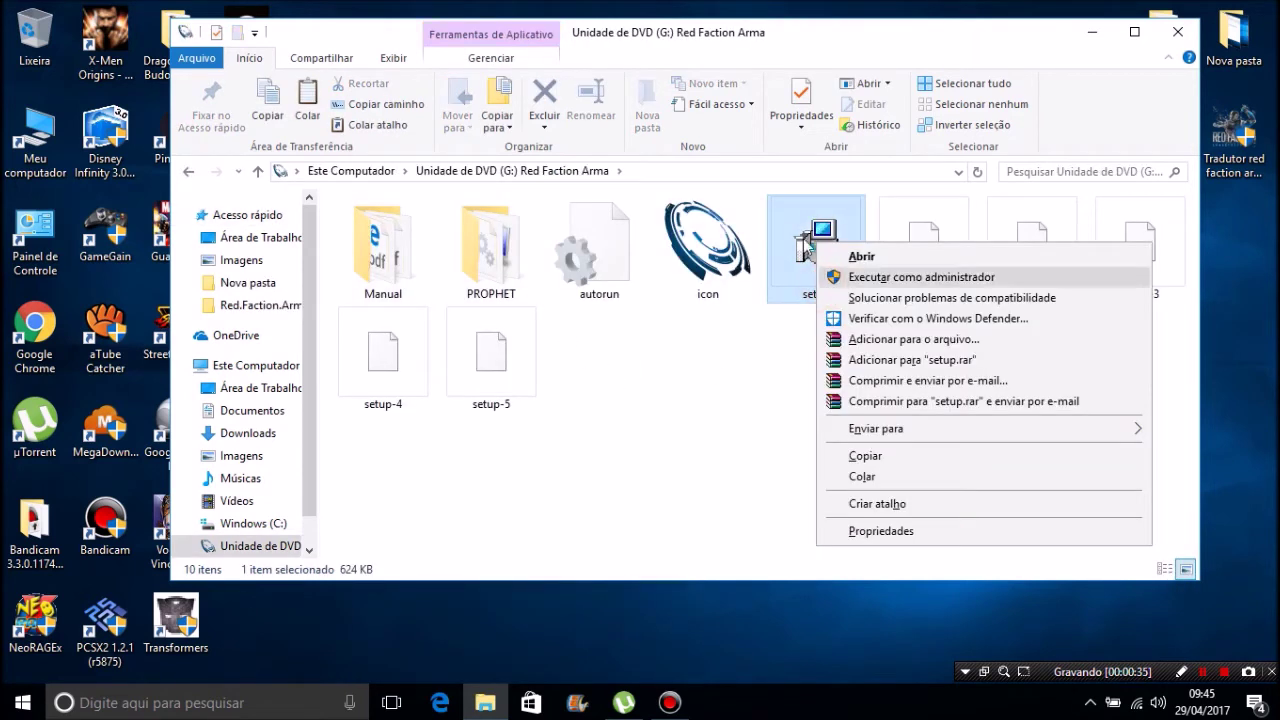
pyautogui.click(956, 278)
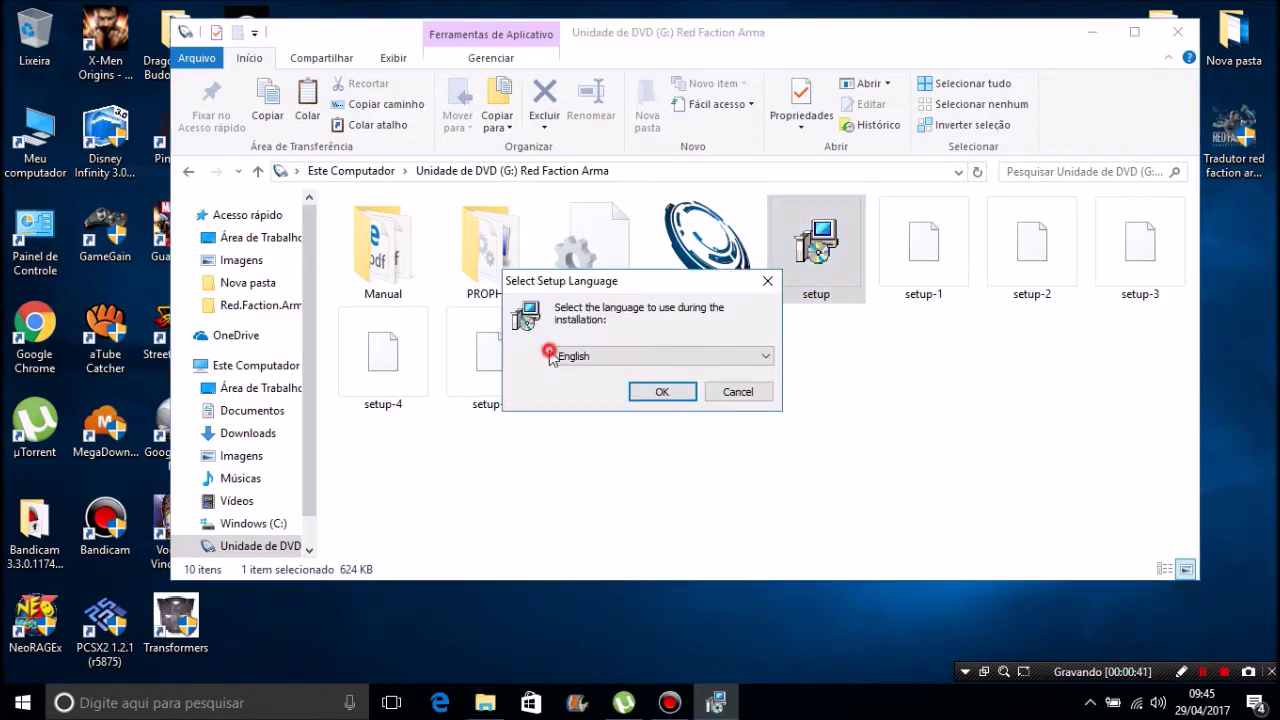
pyautogui.click(616, 354)
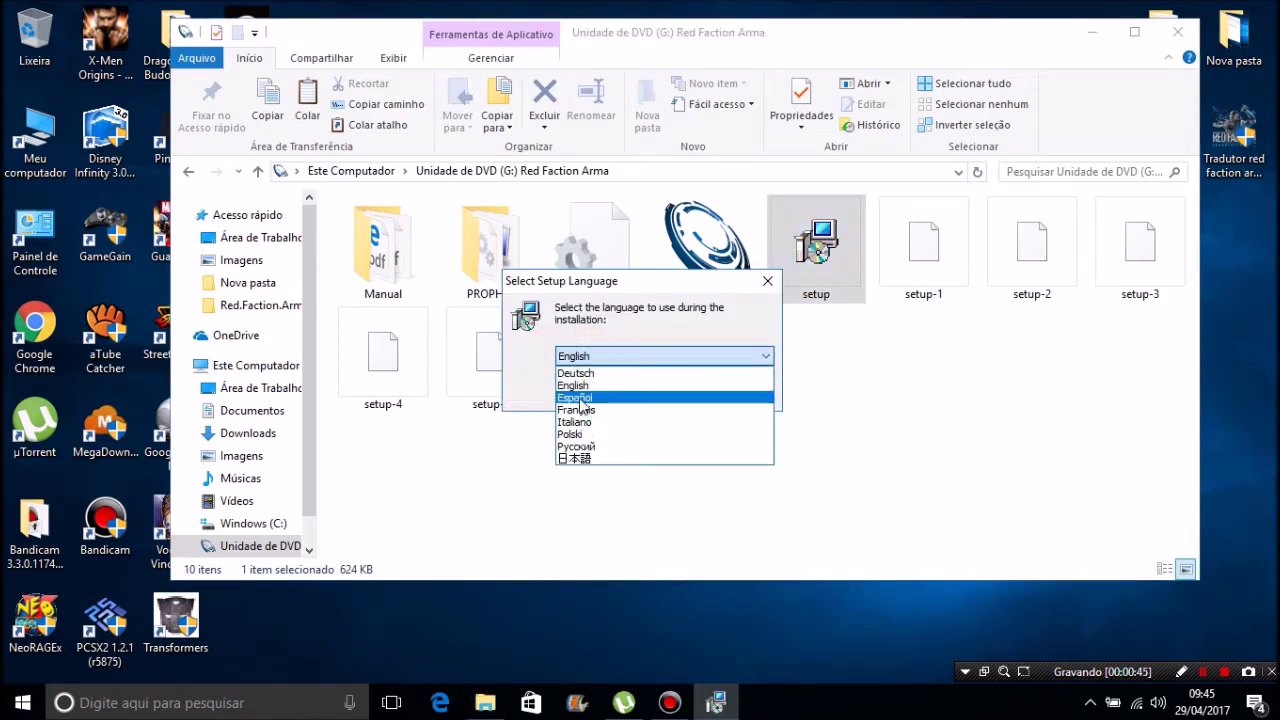
pyautogui.click(580, 398)
pyautogui.click(578, 358)
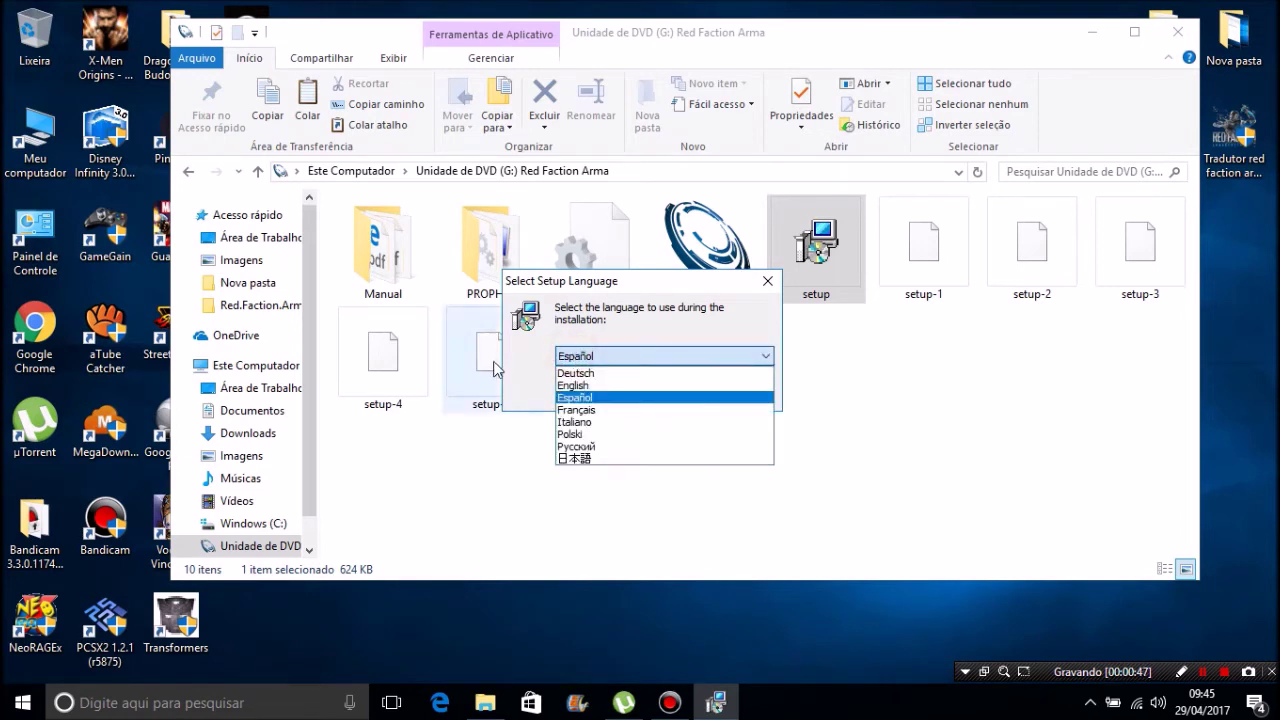
pyautogui.click(575, 386)
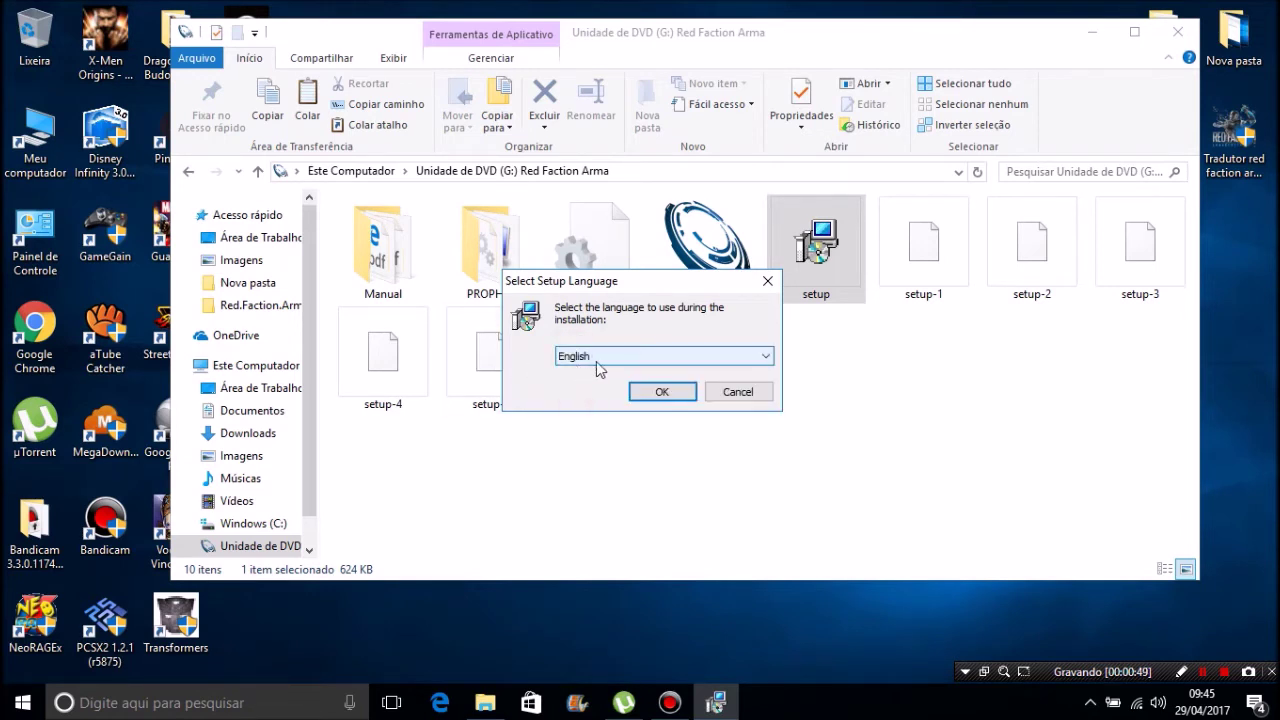
pyautogui.click(600, 360)
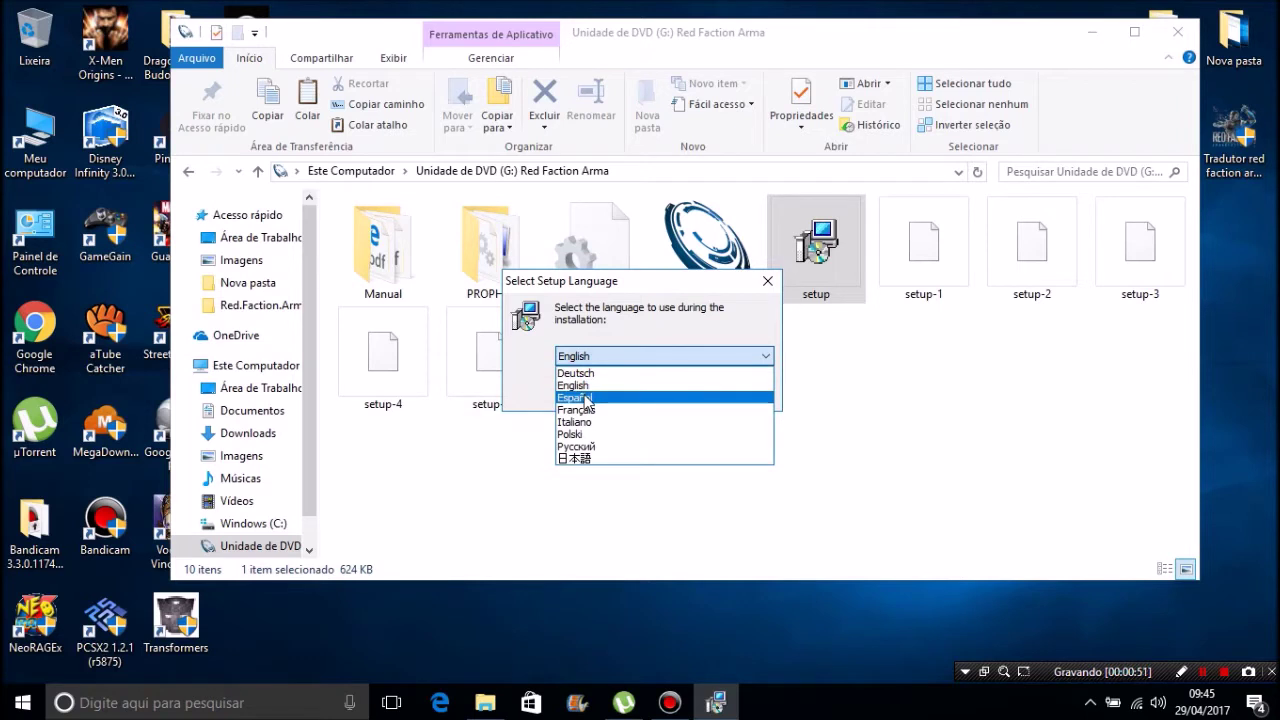
pyautogui.click(582, 397)
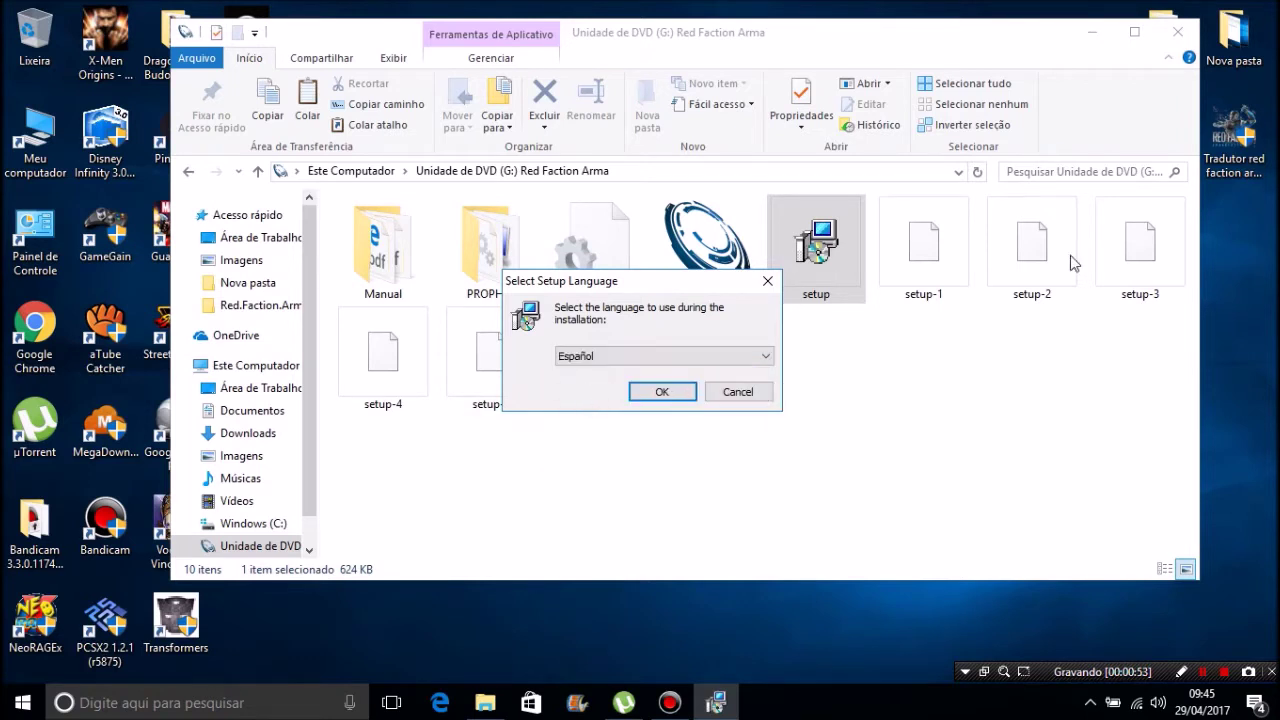
pyautogui.click(1216, 174)
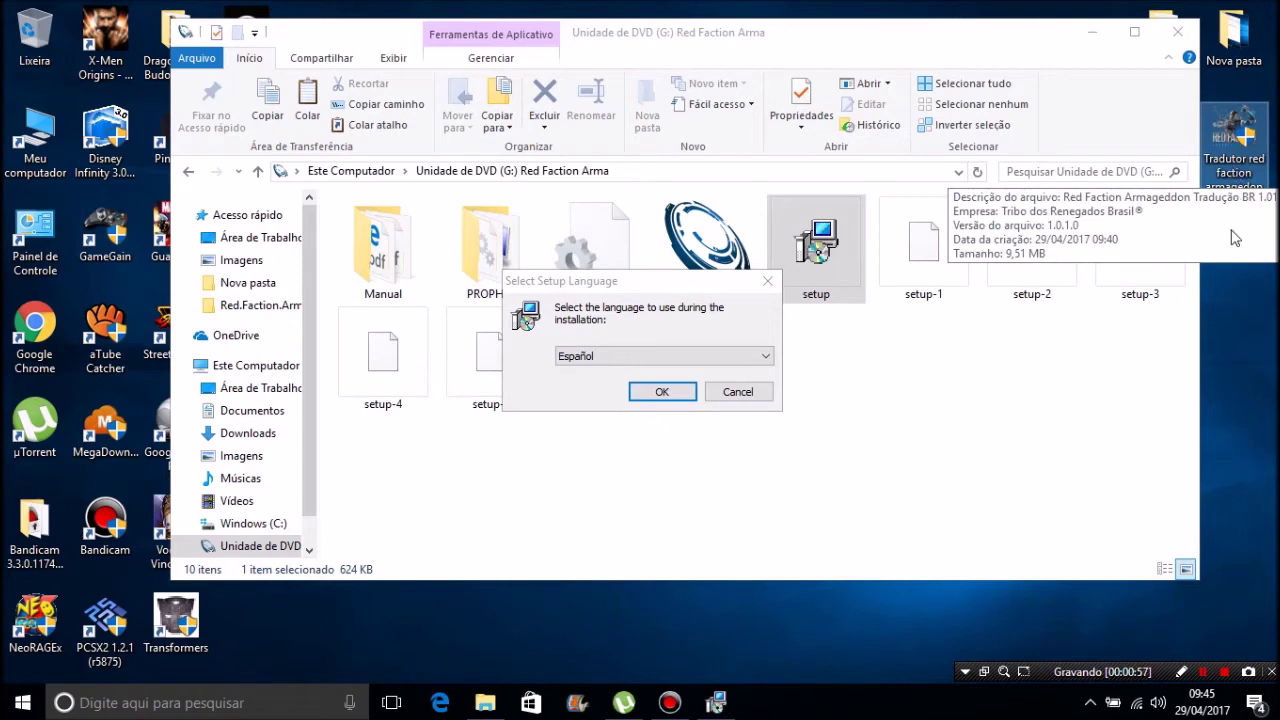
pyautogui.click(1246, 320)
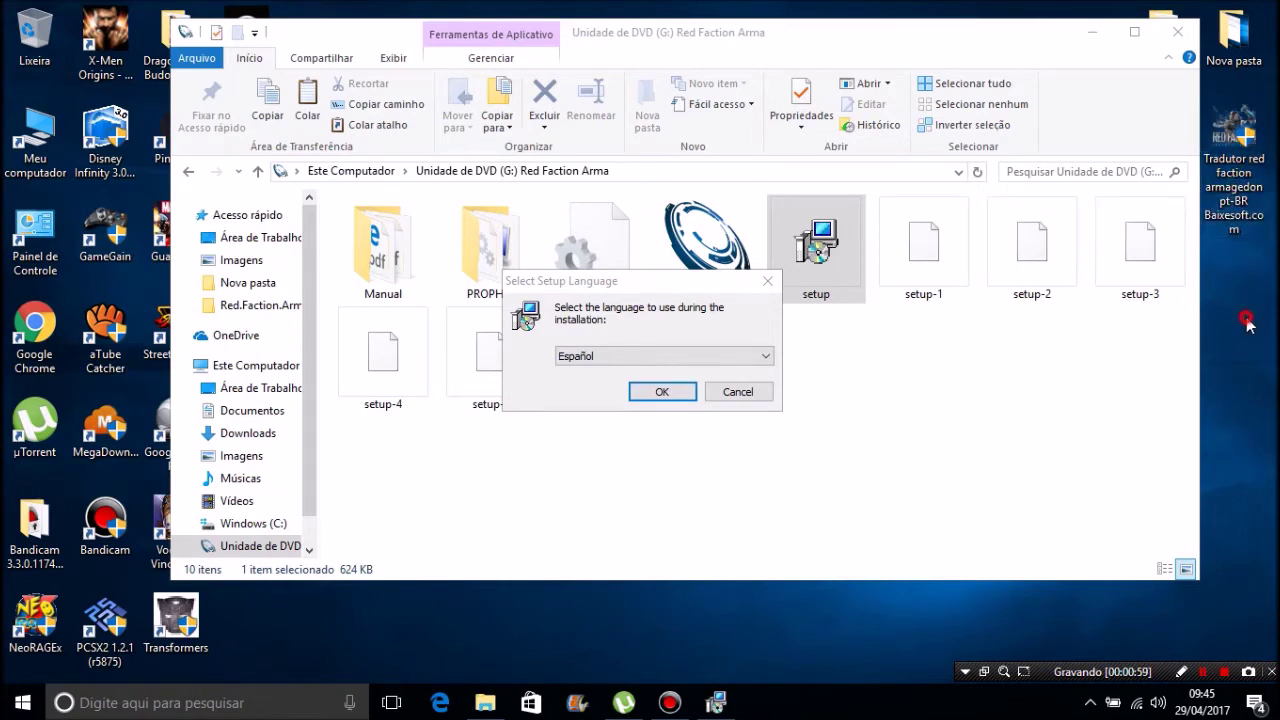
pyautogui.click(560, 360)
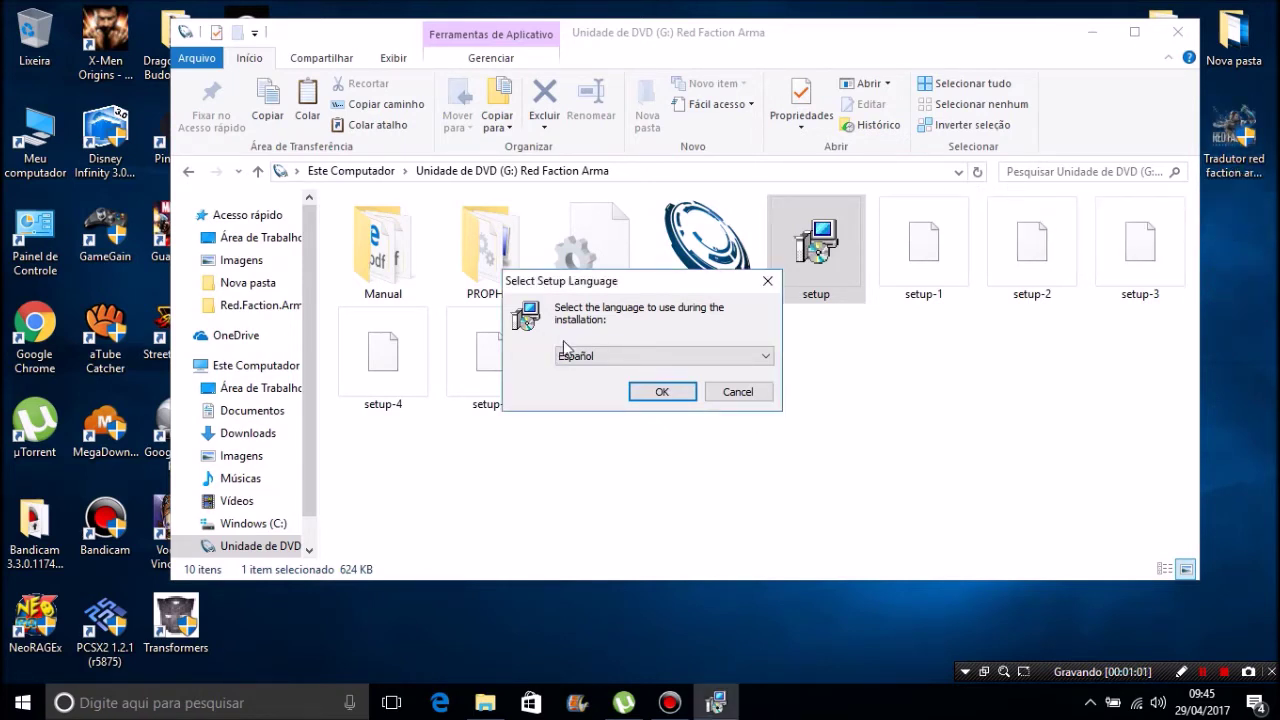
pyautogui.click(668, 394)
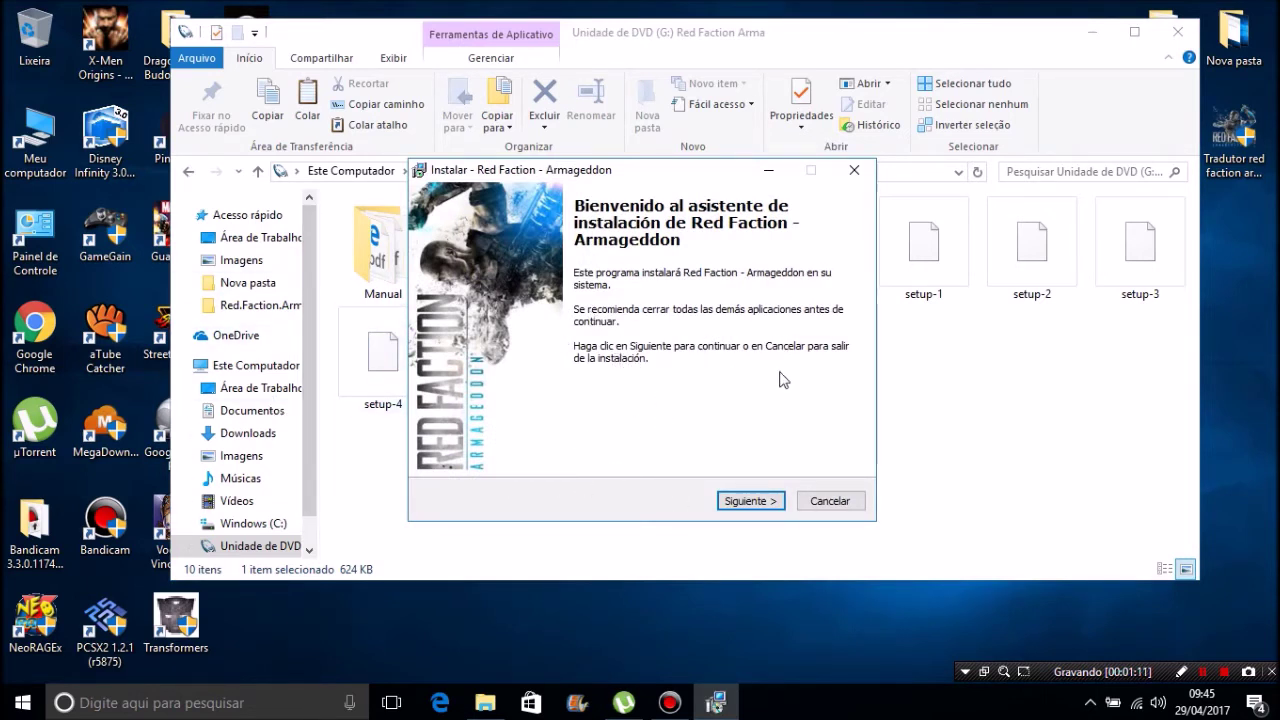
# Step: Advance the installer to its ready-to-install page with the desktop shortcut task kept enabled, and exit without installing
pyautogui.click(766, 507)
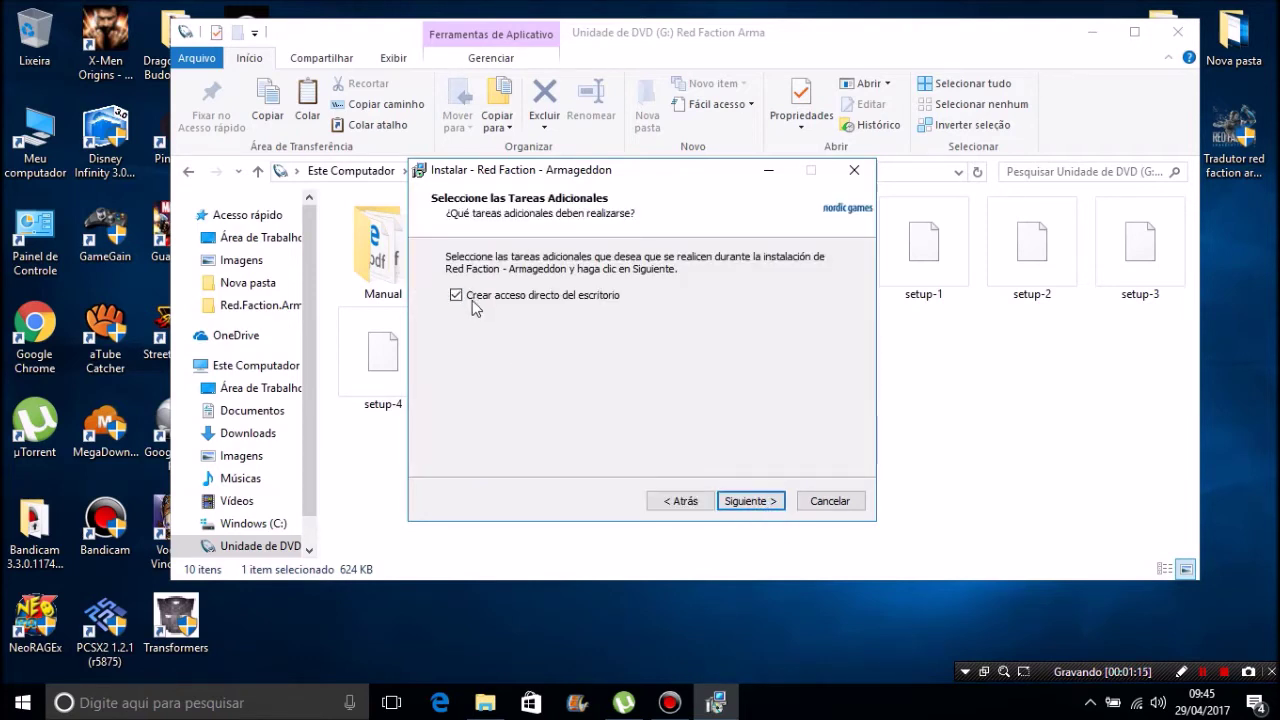
pyautogui.click(750, 504)
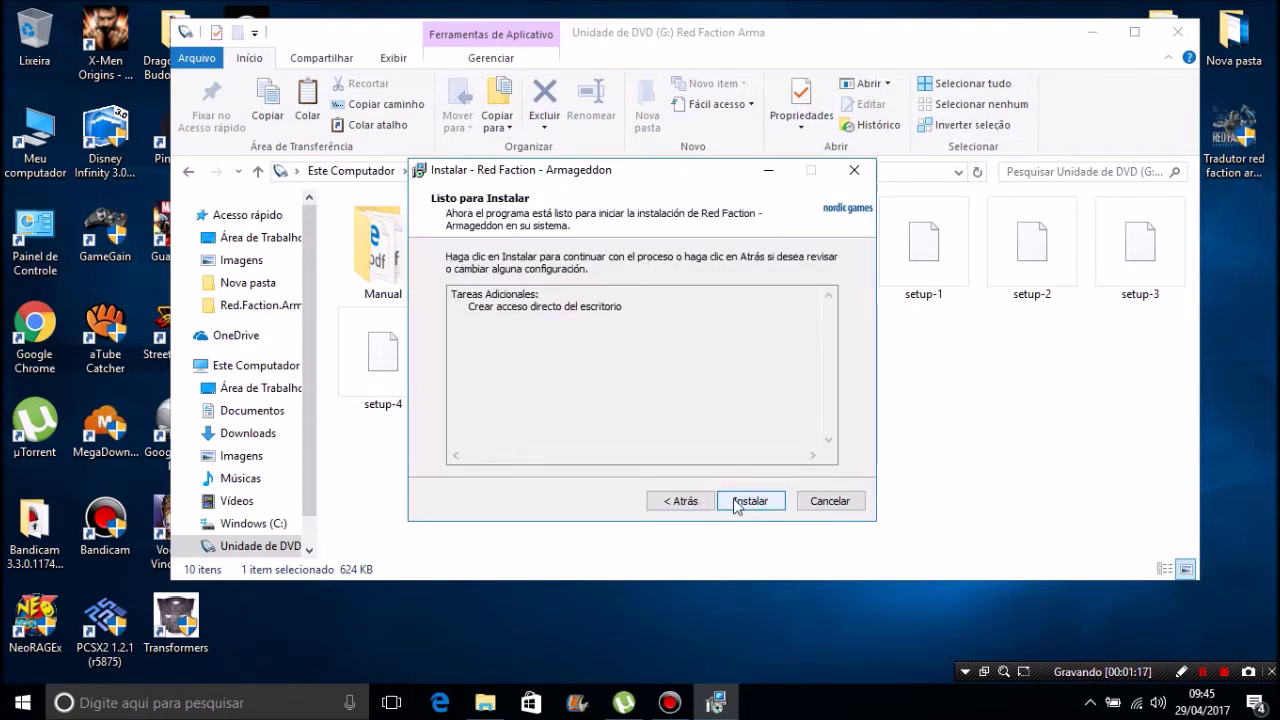
pyautogui.click(832, 505)
pyautogui.click(717, 450)
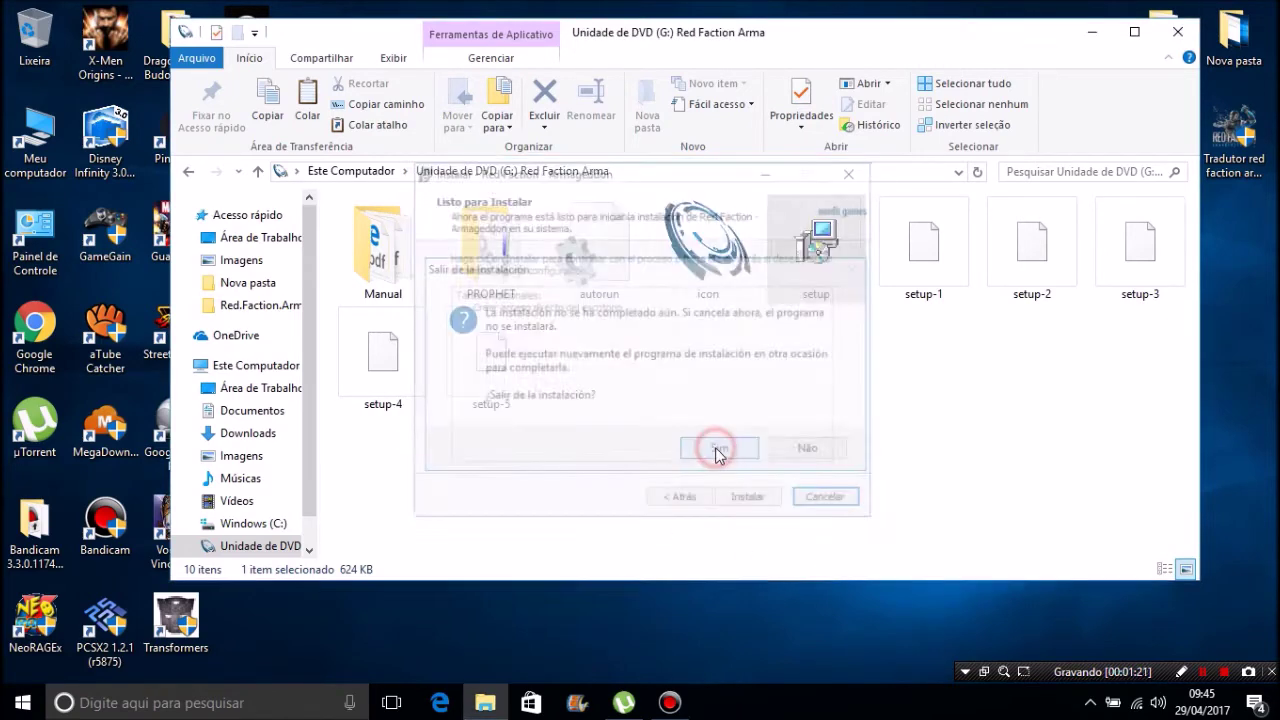
pyautogui.click(852, 382)
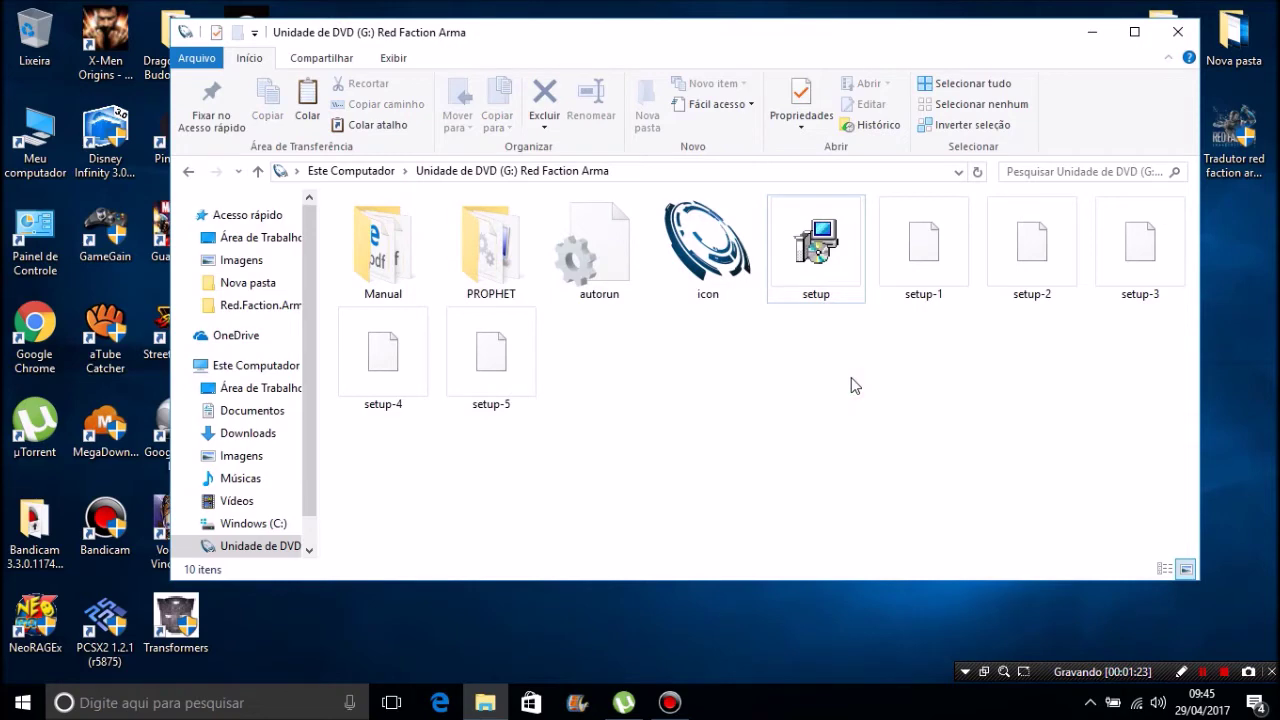
# Step: Close the mounted drive's window and move the Red Faction - Armageddon shortcut directly below Saint Seiya Soldiers Soul on the desktop
pyautogui.click(1177, 33)
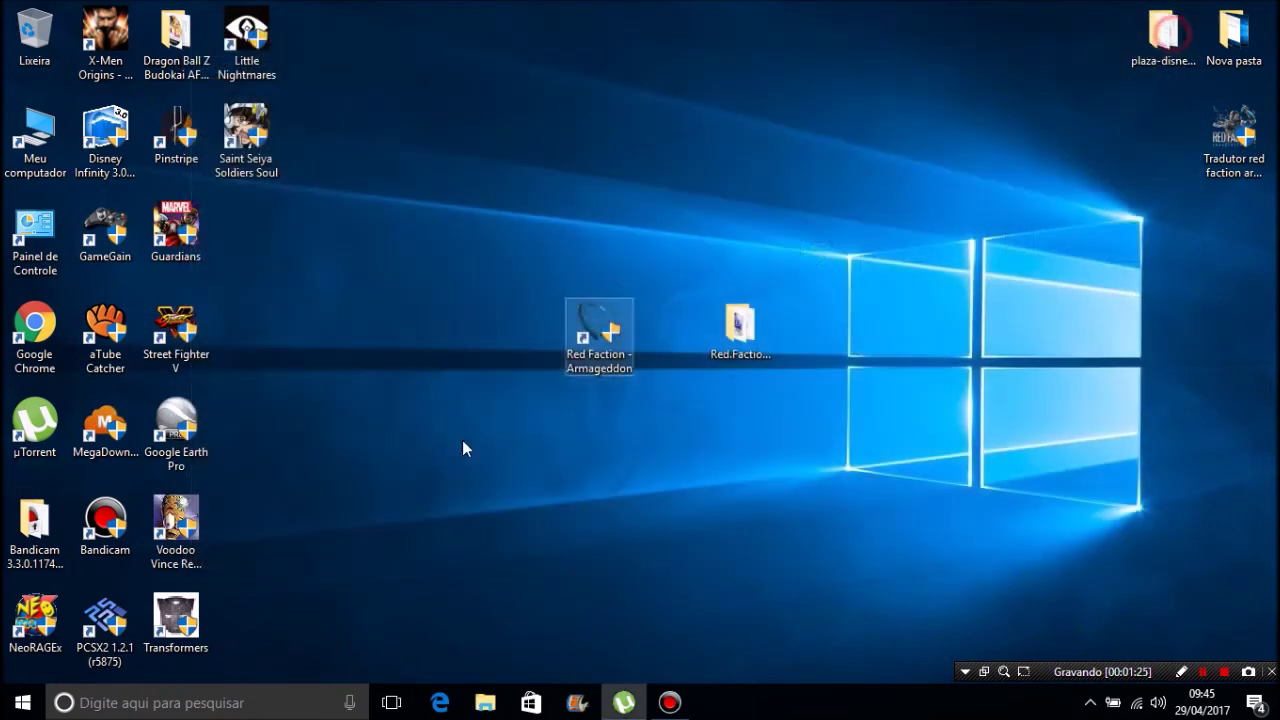
pyautogui.moveTo(590, 335); pyautogui.dragTo(215, 245)
pyautogui.click(437, 339)
# Step: Open the mounted Red Faction Arma DVD drive (G:) from Meu computador
pyautogui.doubleClick(45, 124)
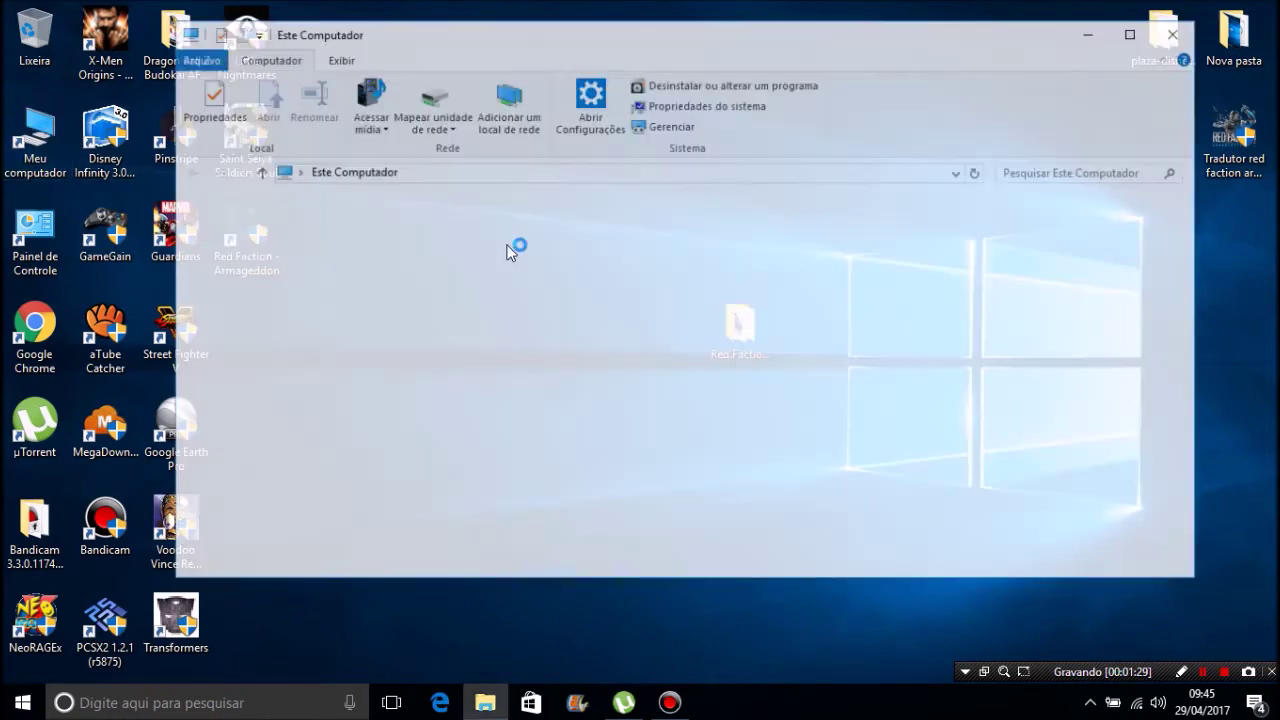
pyautogui.click(882, 382)
pyautogui.rightClick(882, 382)
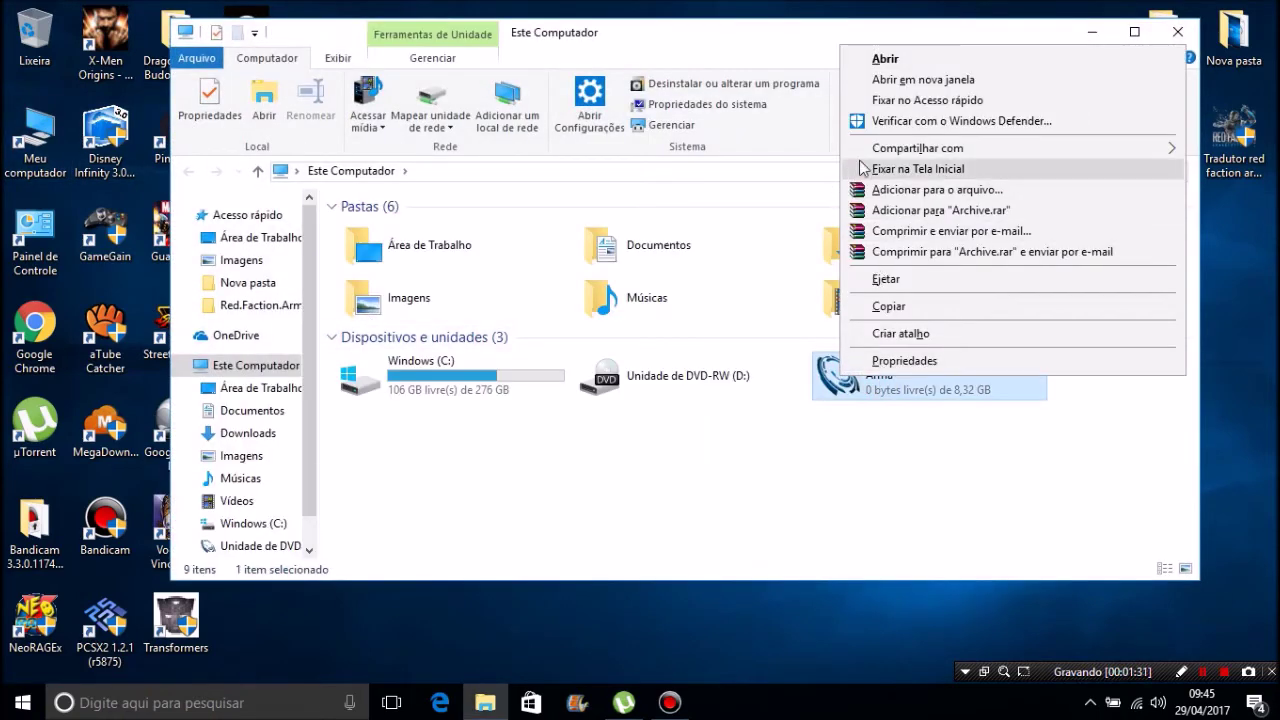
pyautogui.click(904, 59)
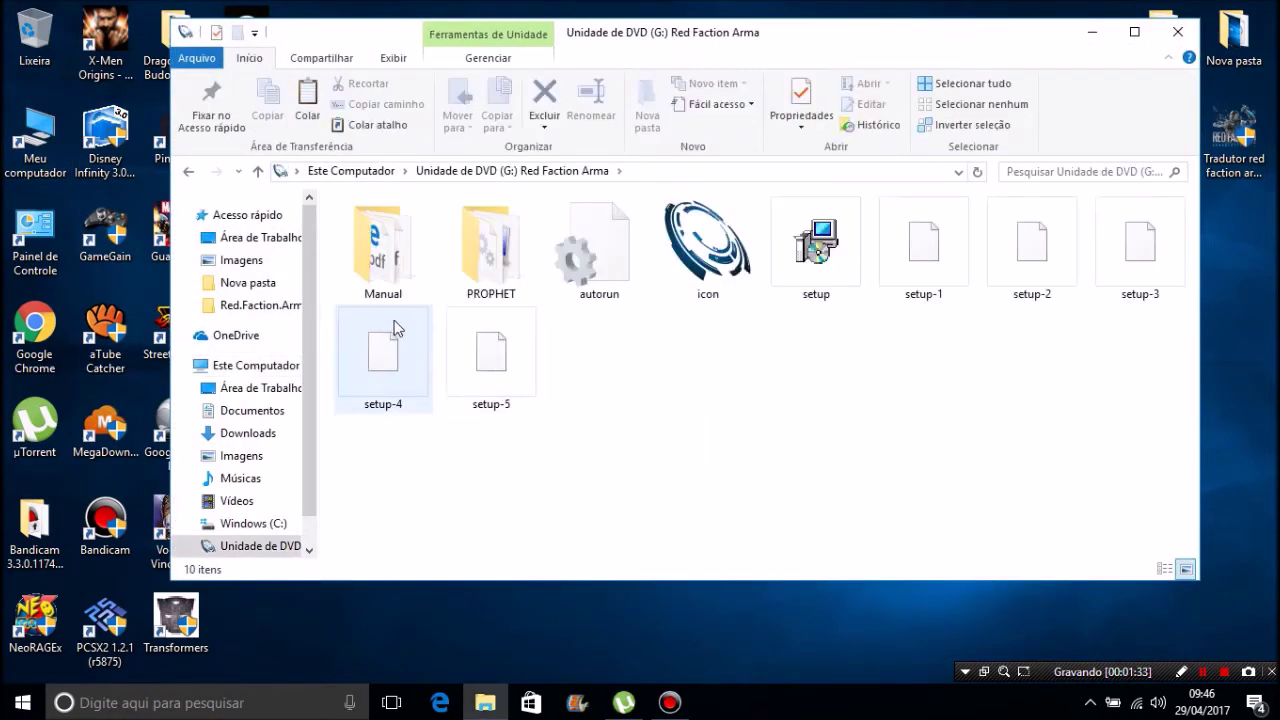
# Step: Copy all three files from the drive's PROPHET folder and close the window
pyautogui.click(470, 240)
pyautogui.doubleClick(470, 240)
pyautogui.moveTo(606, 346); pyautogui.dragTo(417, 229)
pyautogui.press('Menu')
pyautogui.click(466, 383)
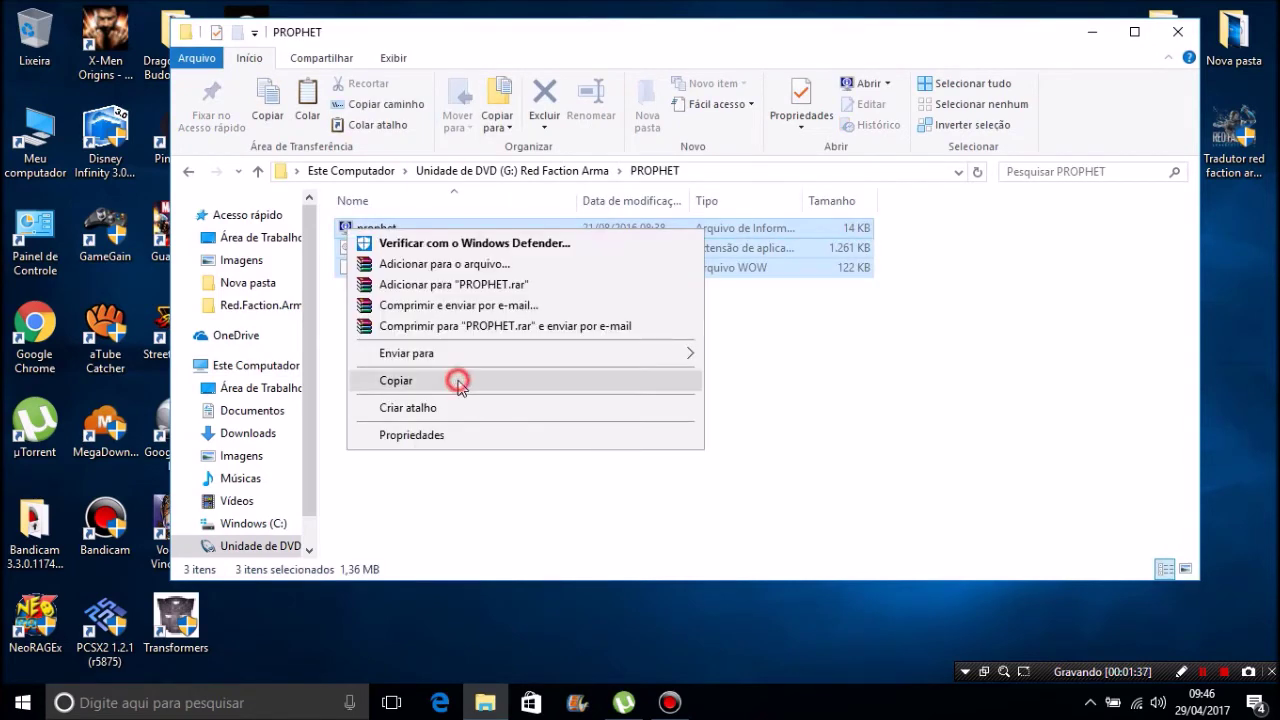
pyautogui.click(1162, 33)
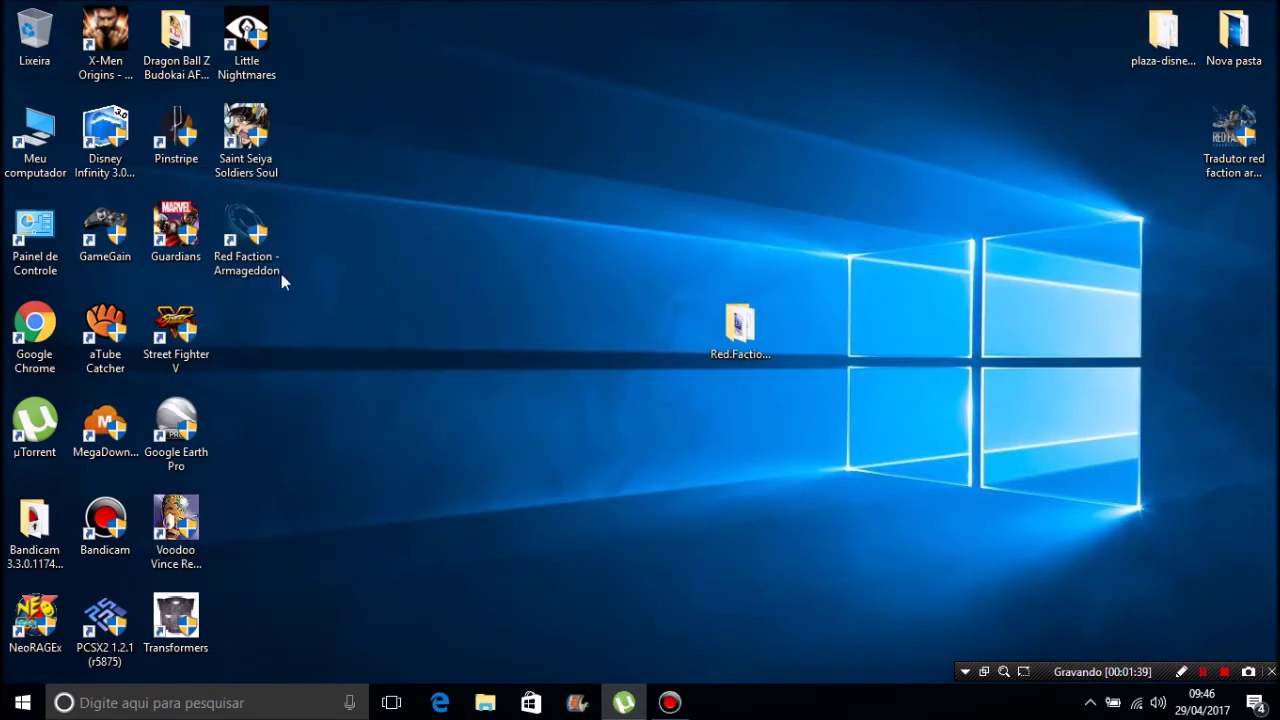
# Step: Paste the copied files into the Red Faction - Armageddon shortcut's file location, replacing existing ones and granting administrator permission for all items
pyautogui.rightClick(247, 228)
pyautogui.click(293, 259)
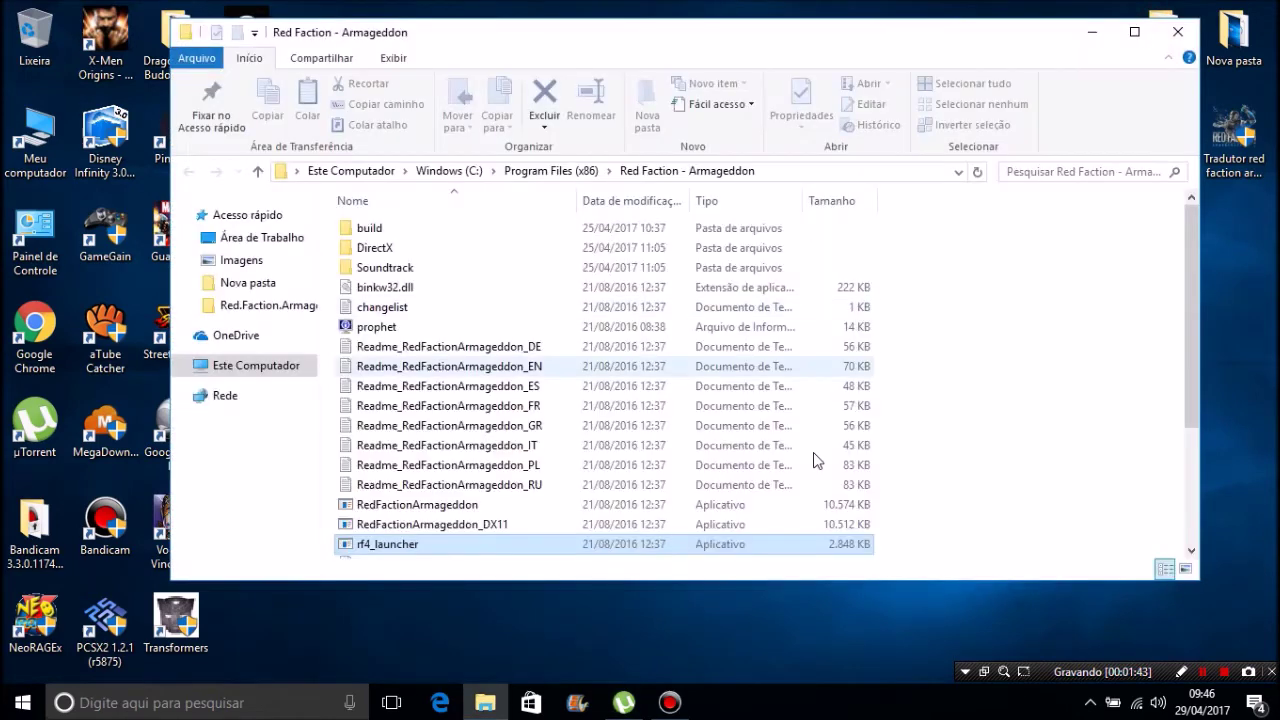
pyautogui.click(1018, 418)
pyautogui.hotkey('shift', 'F10')
pyautogui.click(408, 322)
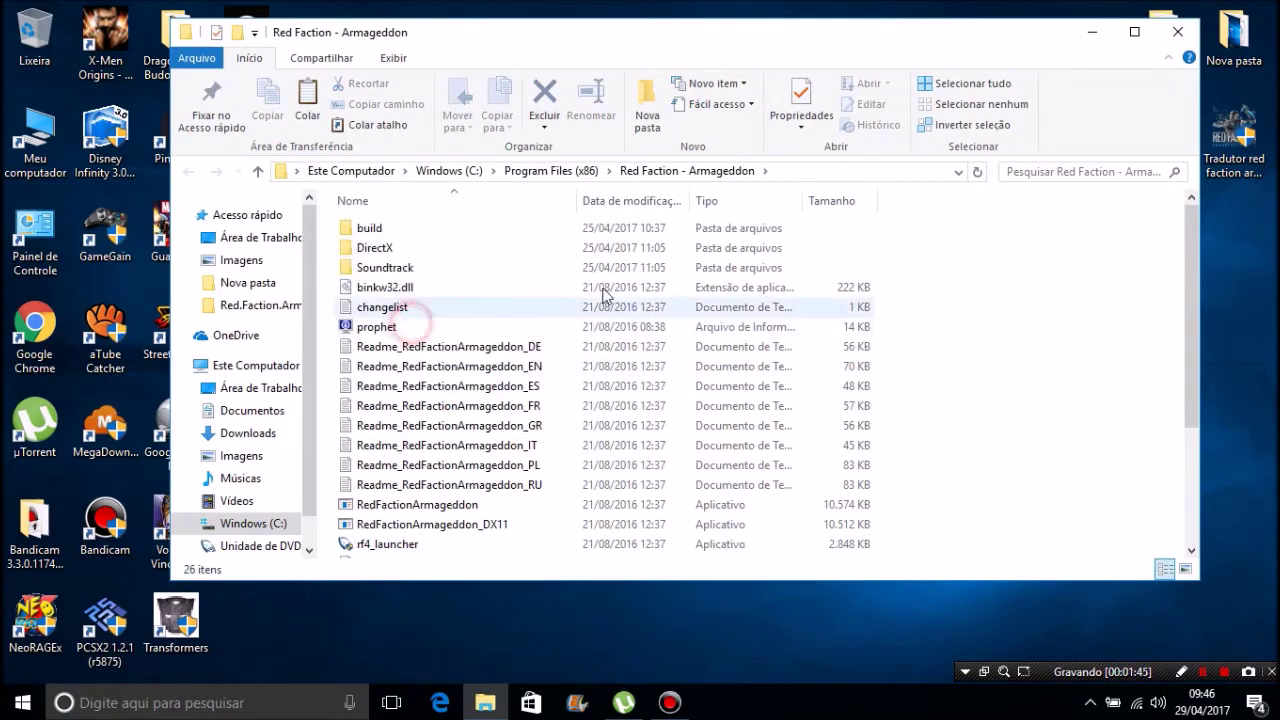
pyautogui.click(678, 199)
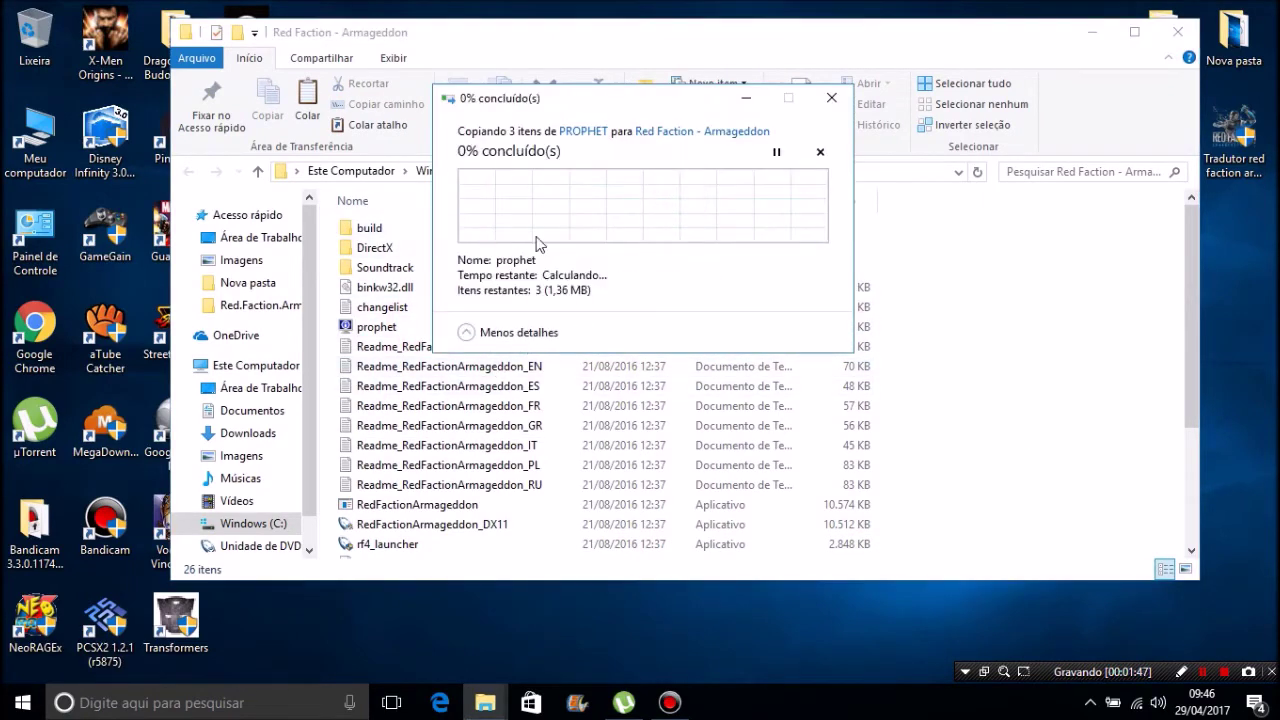
pyautogui.click(500, 245)
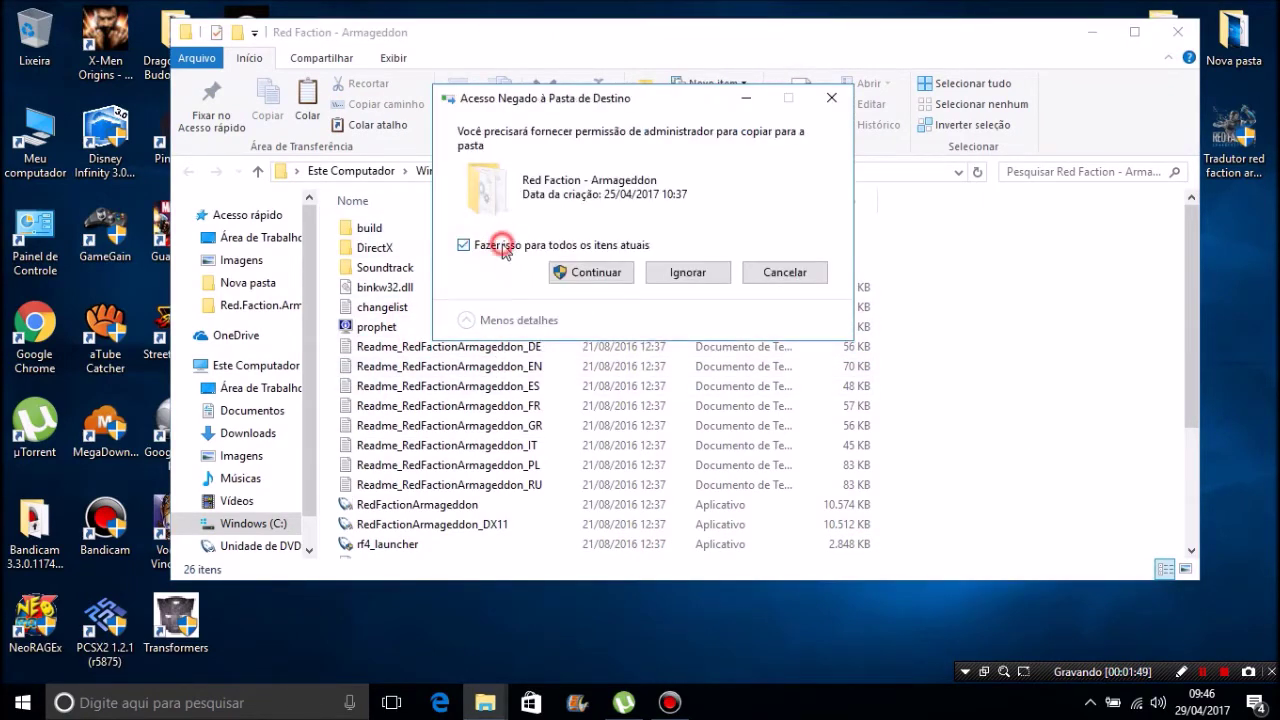
pyautogui.click(606, 276)
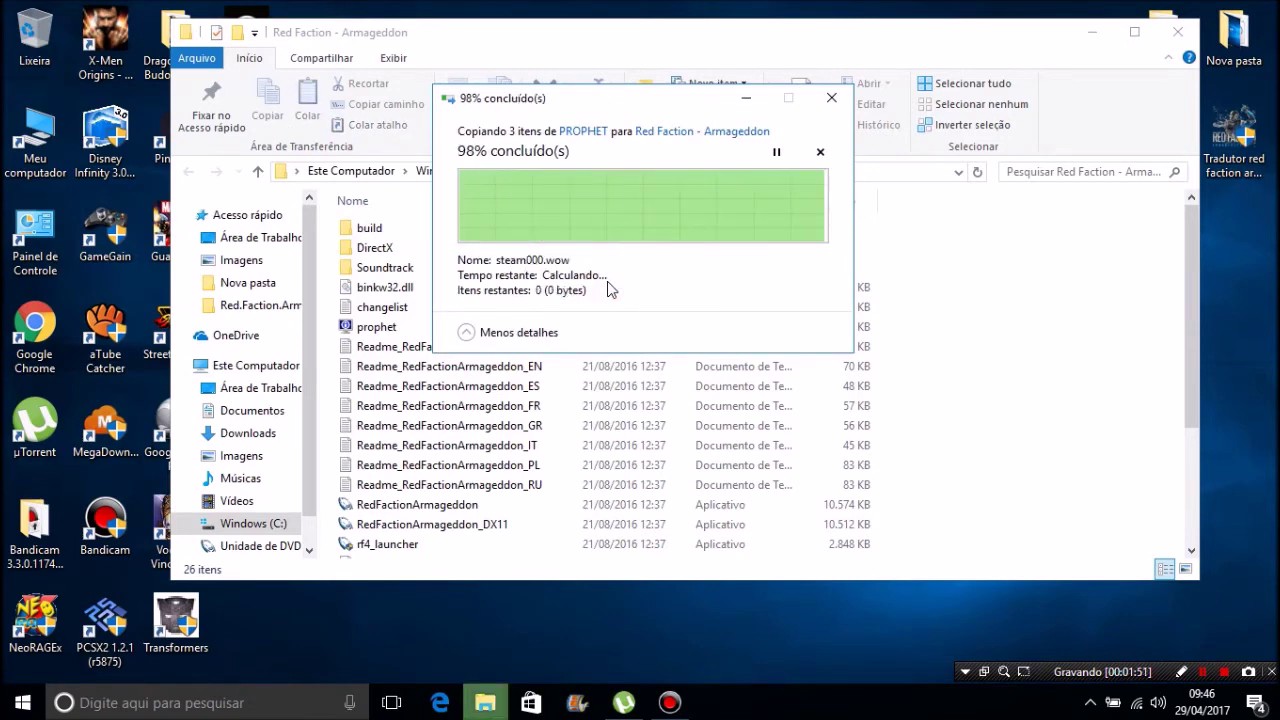
pyautogui.click(1178, 32)
# Step: Move the Tradutor red faction armagedon pt-BR installer to the middle of the desktop, beside the Red.Faction folder
pyautogui.moveTo(1210, 122); pyautogui.dragTo(620, 332)
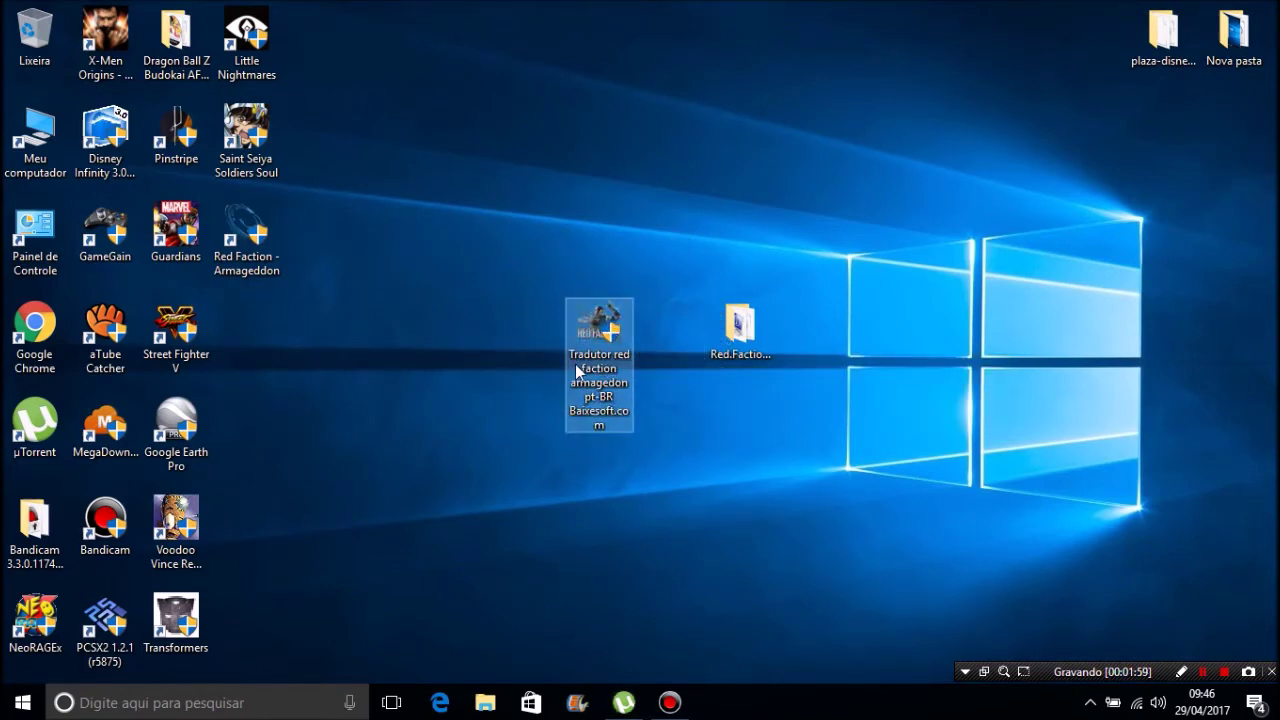
# Step: Run the Tradutor red faction armagedon pt-BR installer as administrator, dismiss the registry notice, and advance past the welcome and credits pages
pyautogui.rightClick(591, 364)
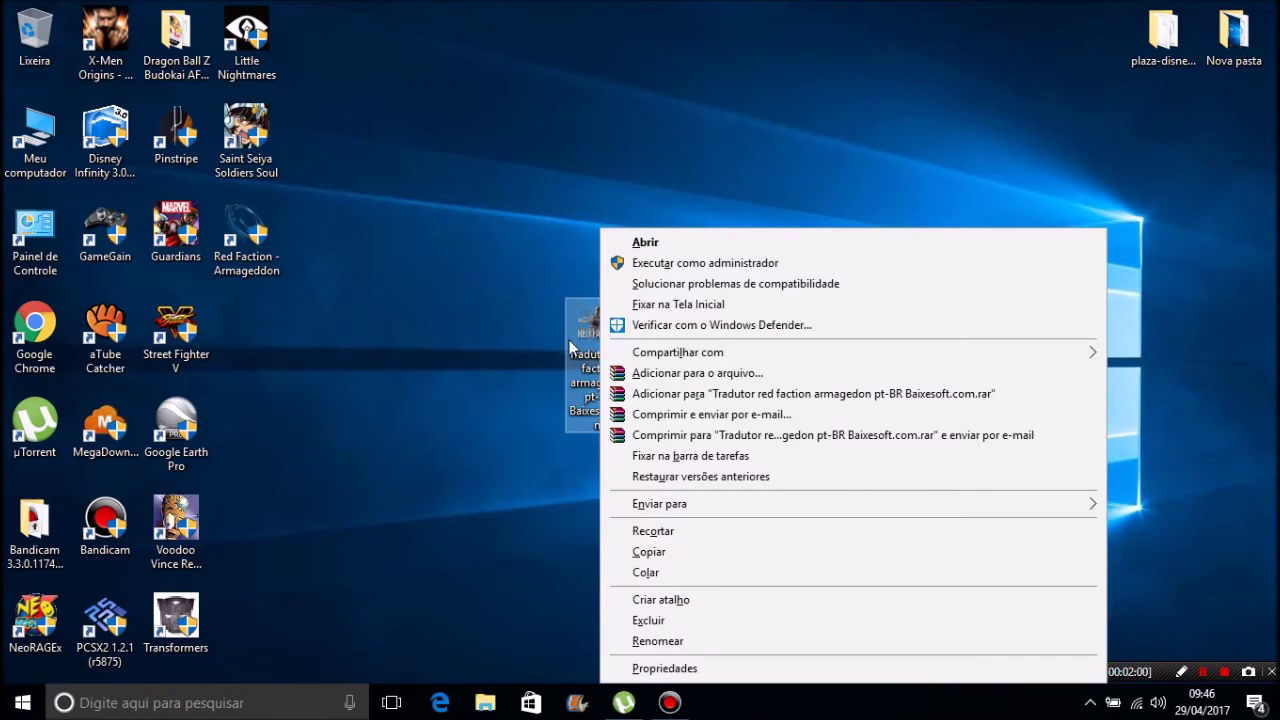
pyautogui.click(616, 263)
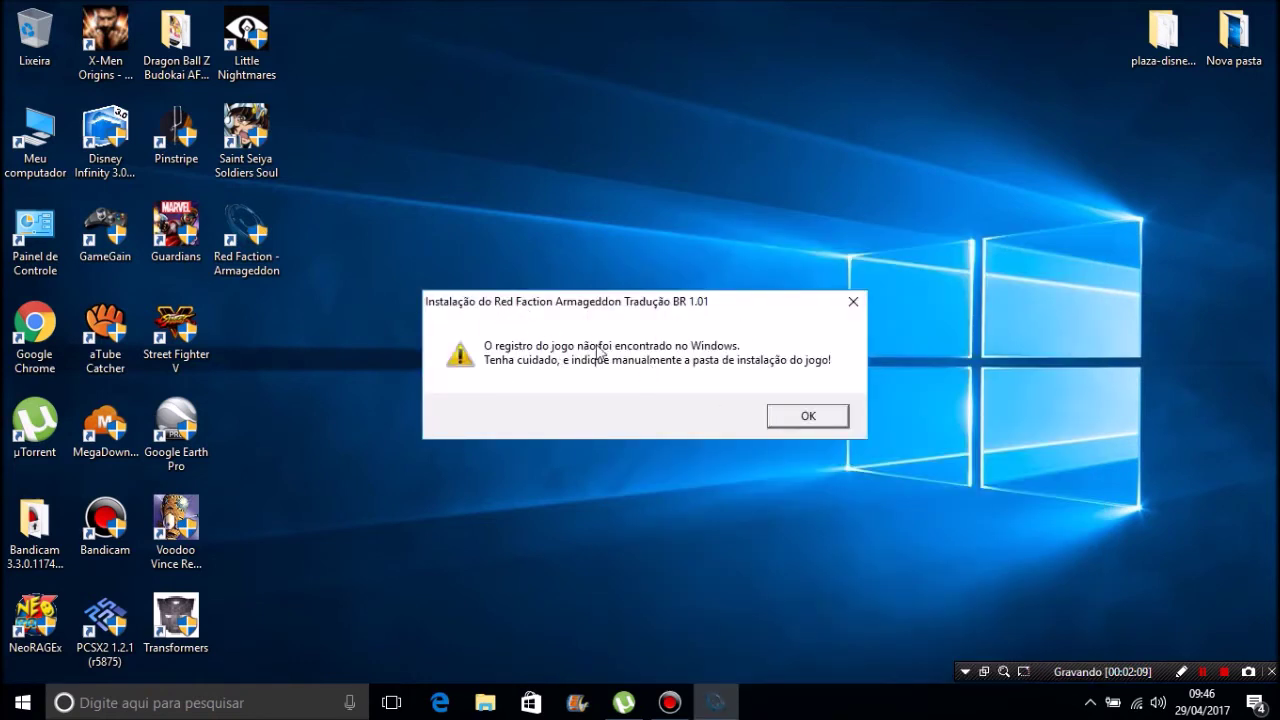
pyautogui.moveTo(558, 303); pyautogui.dragTo(574, 287)
pyautogui.click(823, 401)
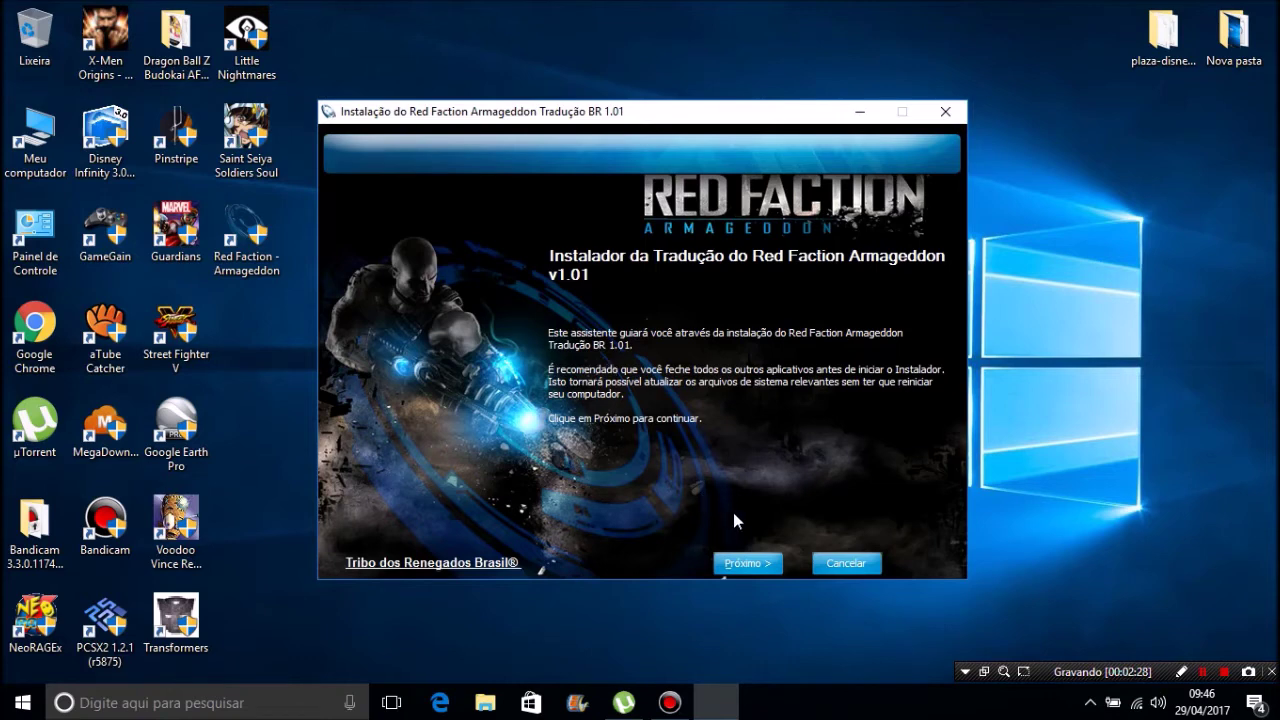
pyautogui.click(741, 564)
pyautogui.click(741, 564)
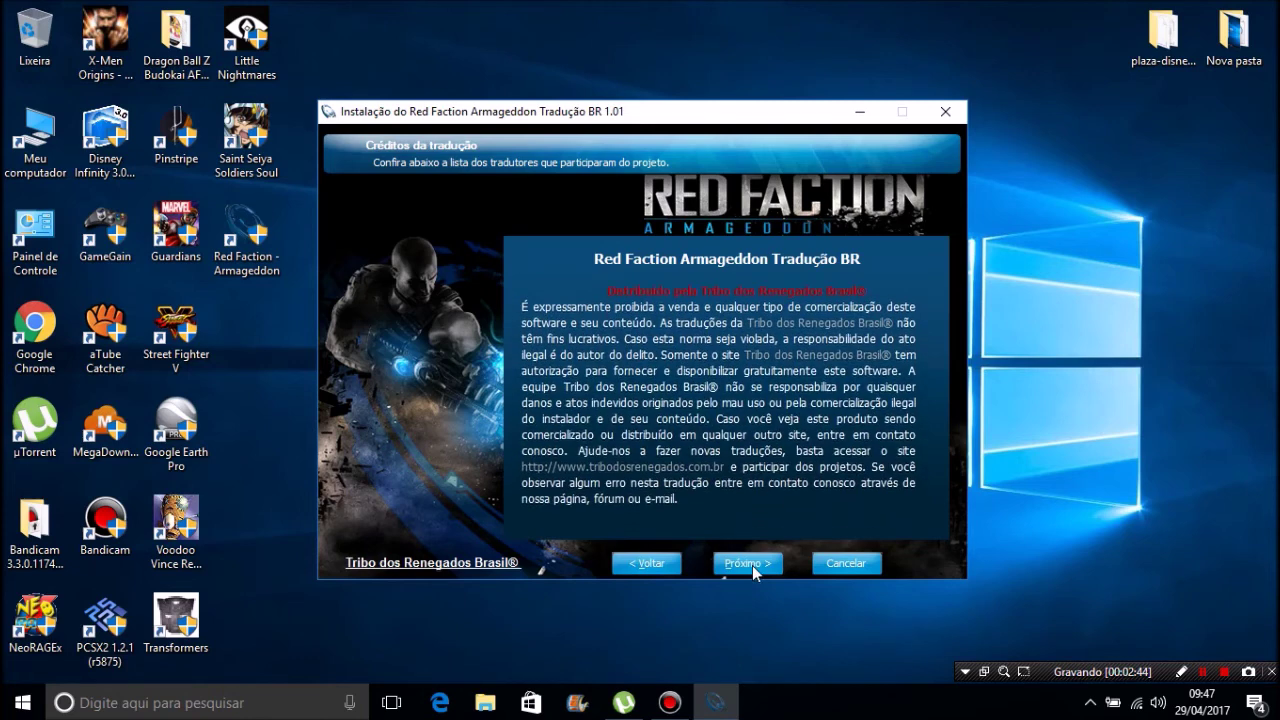
pyautogui.click(752, 565)
# Step: Set the translation's destination folder to C:\Program Files (x86)\Red Faction - Armageddon by browsing from Este Computador
pyautogui.click(894, 441)
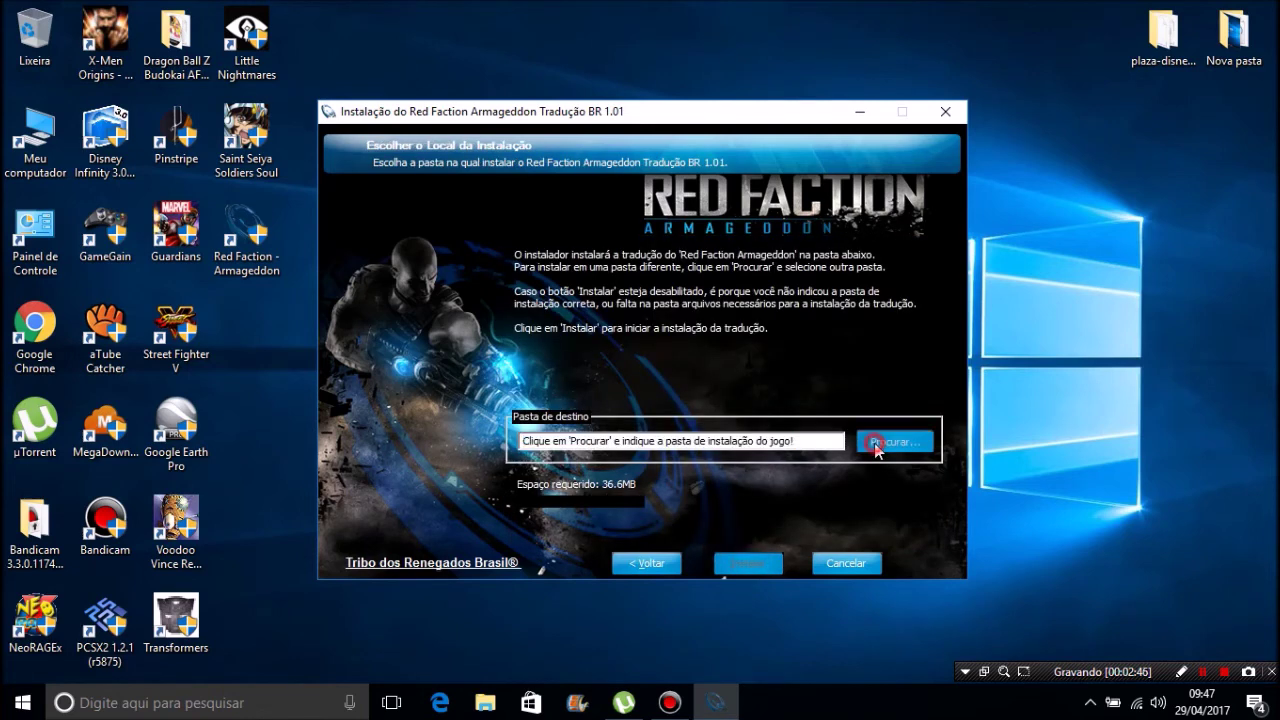
pyautogui.doubleClick(585, 337)
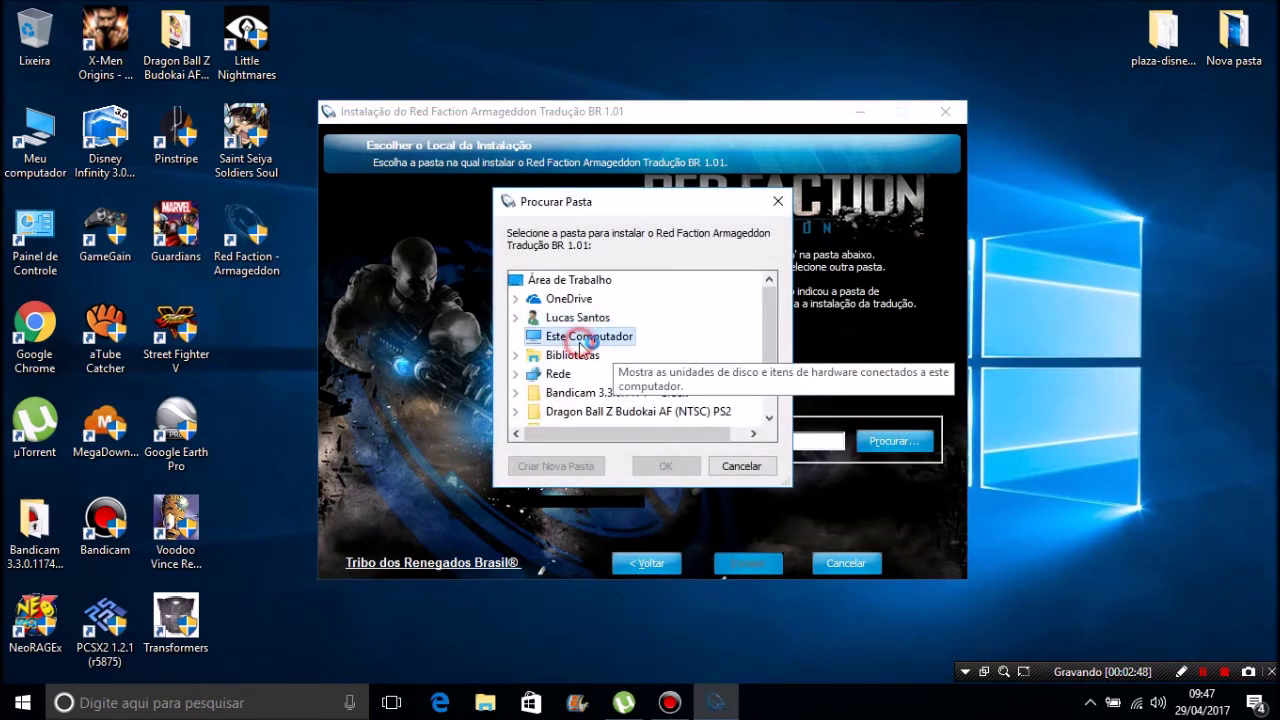
pyautogui.moveTo(765, 325); pyautogui.dragTo(777, 367)
pyautogui.click(595, 373)
pyautogui.click(595, 356)
pyautogui.doubleClick(595, 356)
pyautogui.doubleClick(688, 318)
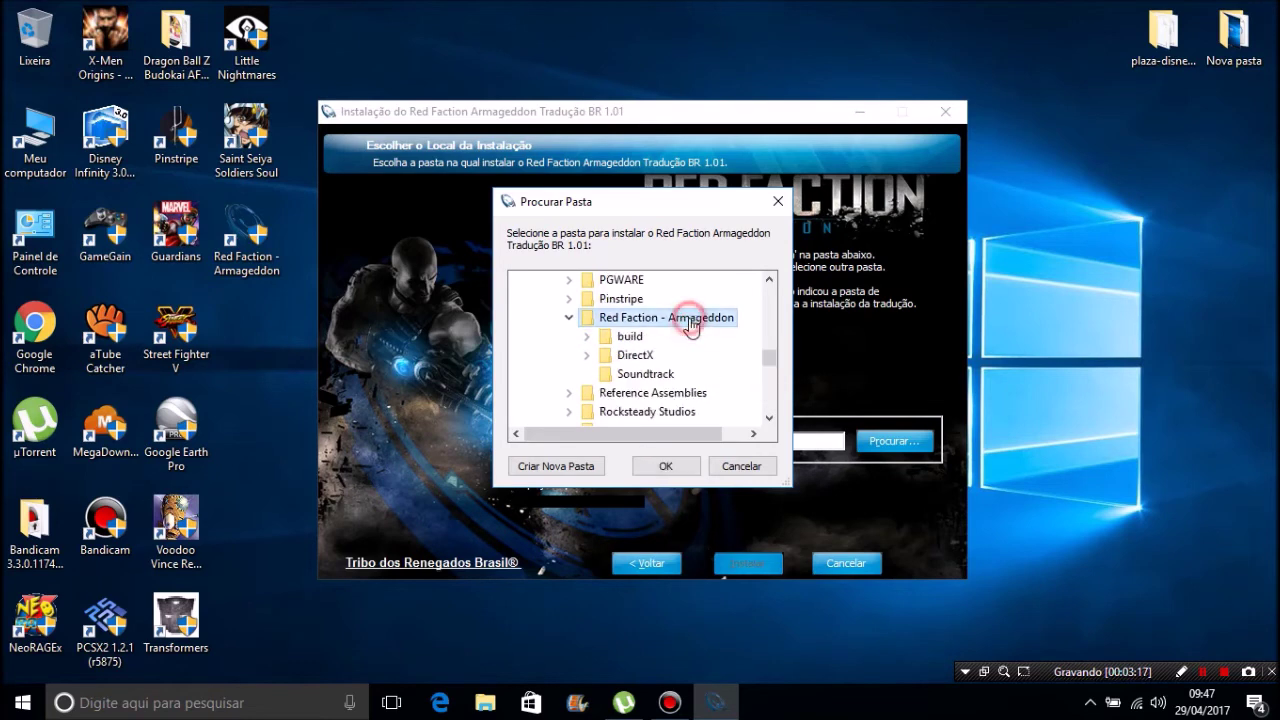
pyautogui.click(669, 465)
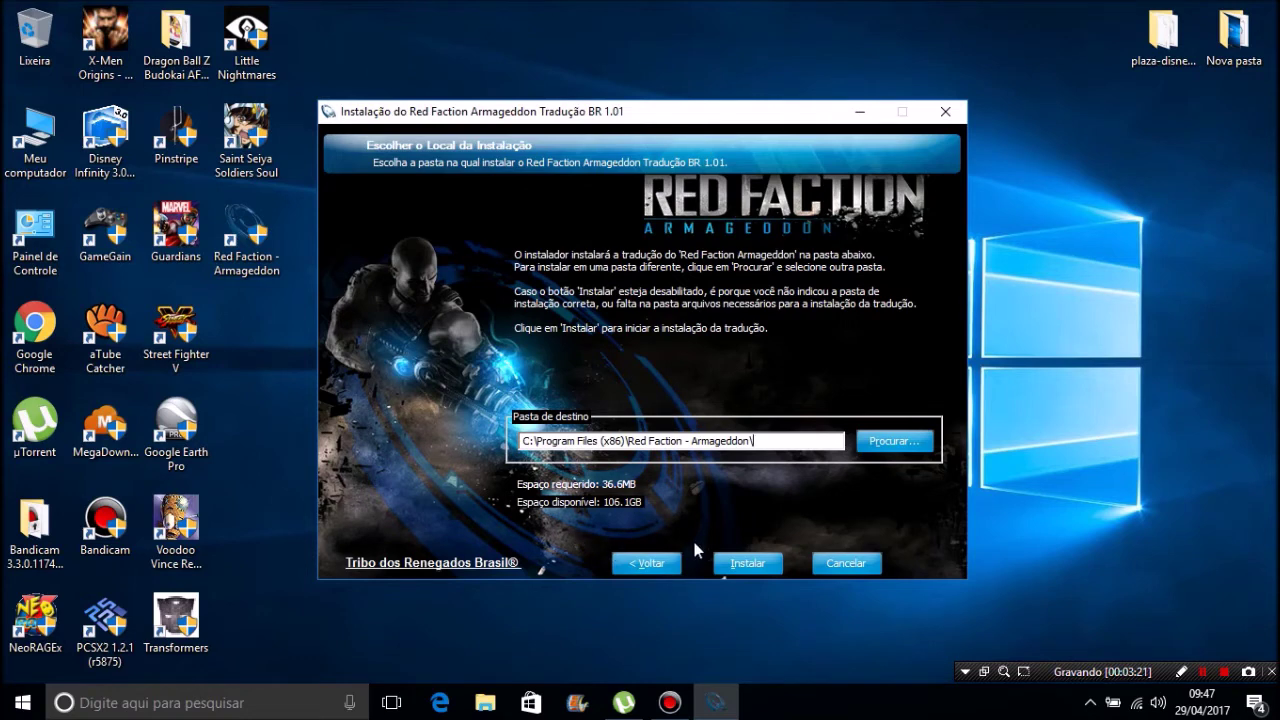
# Step: Try to install the translation, dismiss the file-processing message, and cancel the installer
pyautogui.click(733, 563)
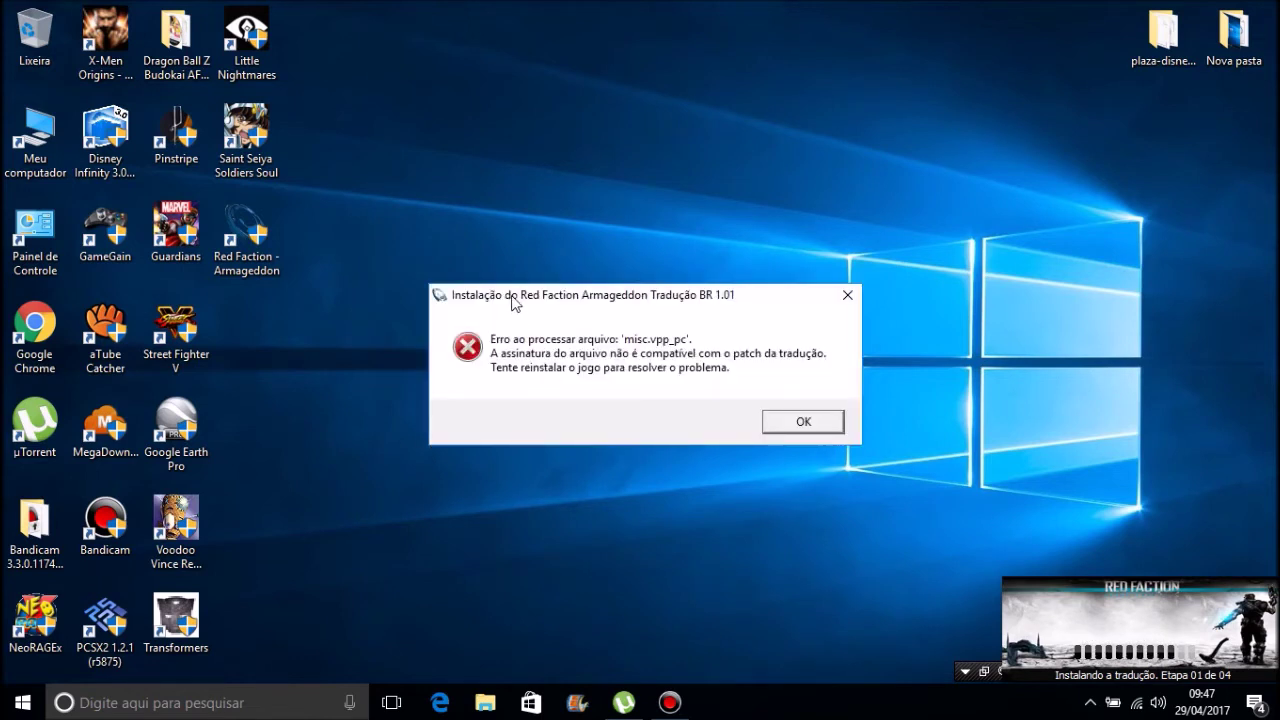
pyautogui.moveTo(603, 392); pyautogui.dragTo(551, 301)
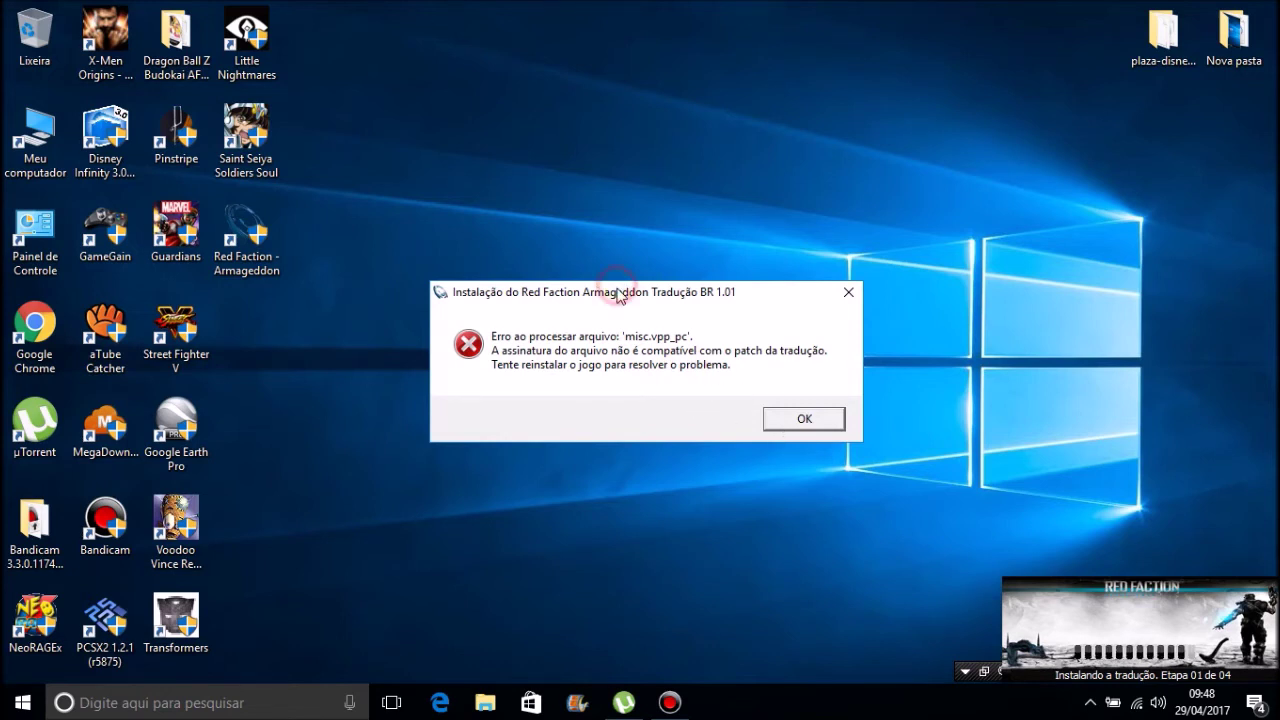
pyautogui.moveTo(618, 292); pyautogui.dragTo(665, 343)
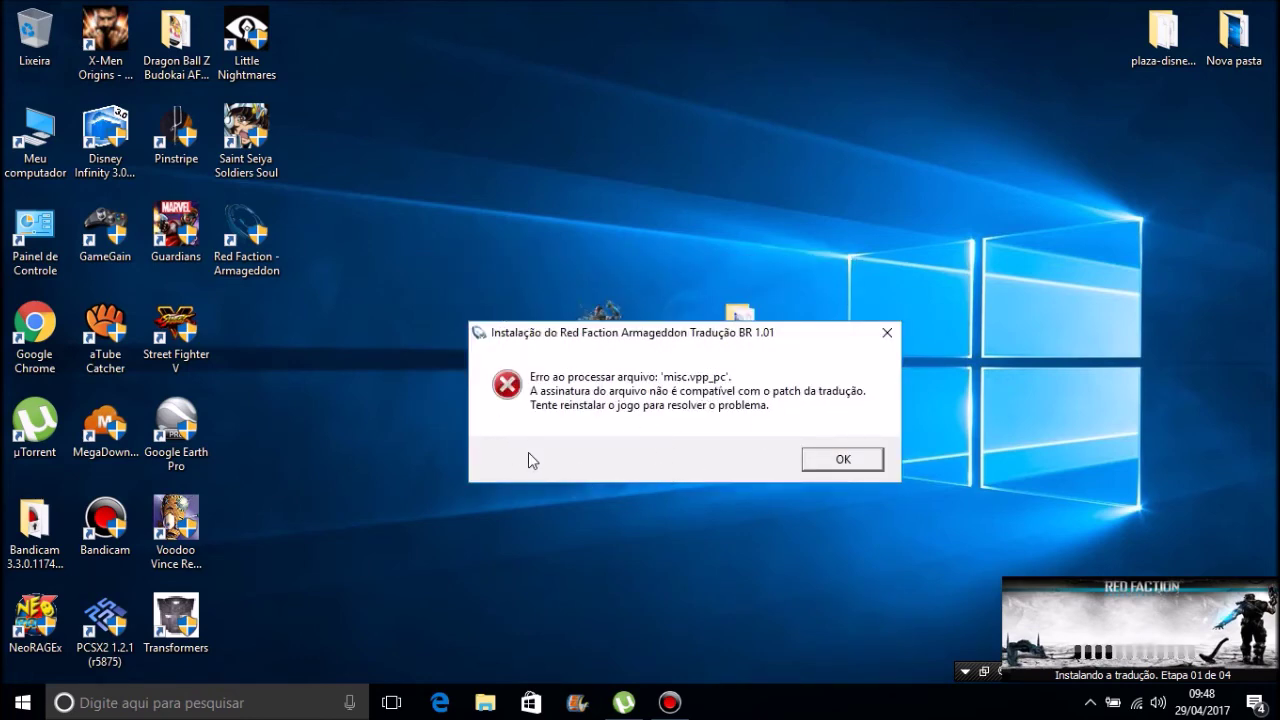
pyautogui.click(843, 460)
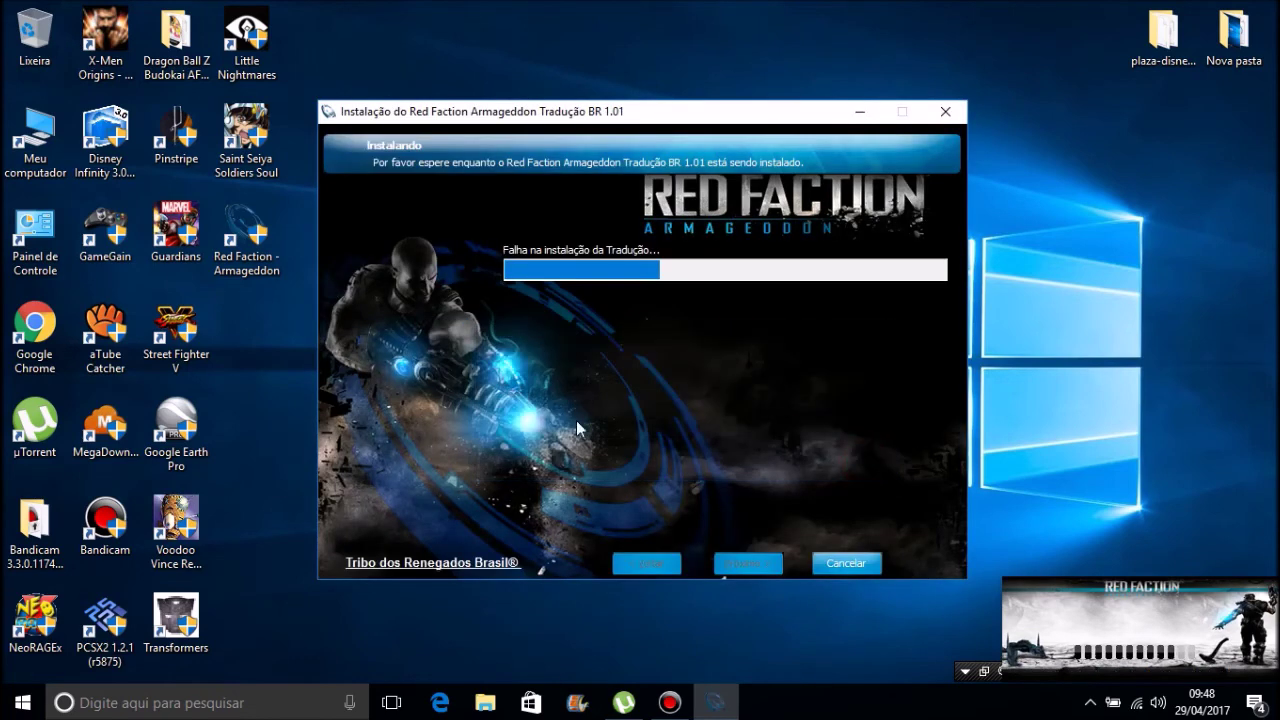
pyautogui.click(845, 563)
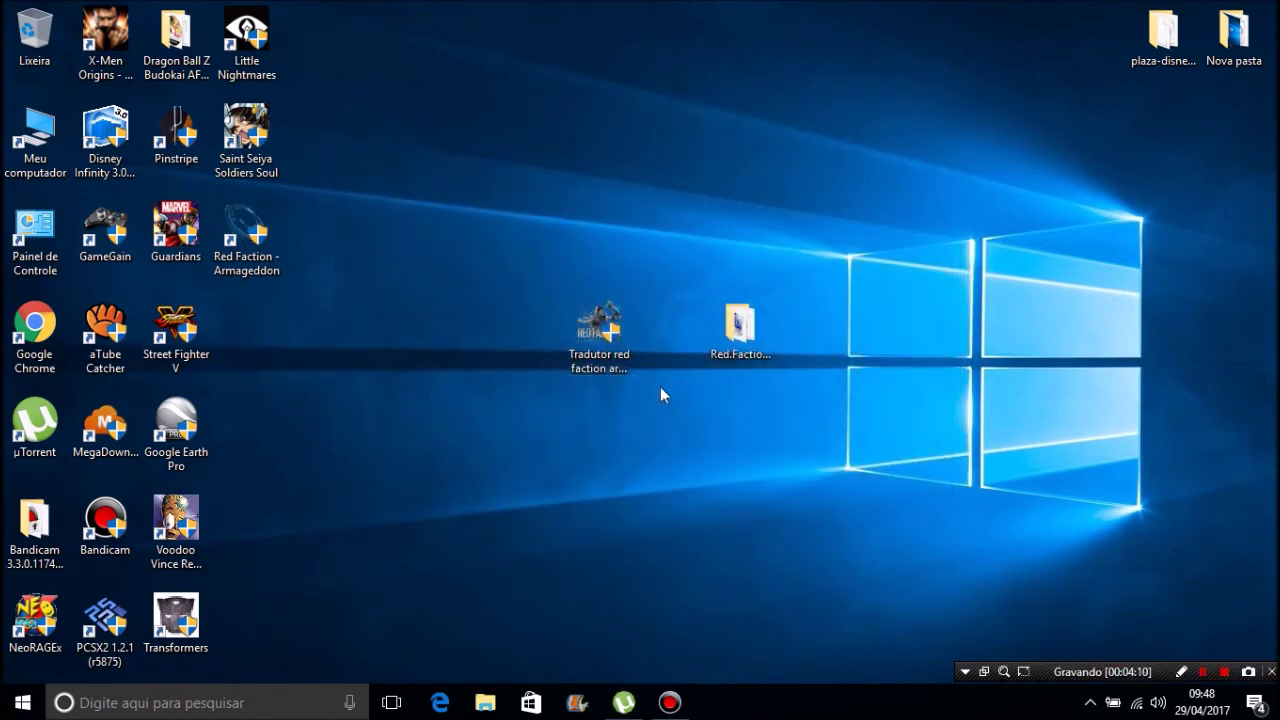
# Step: Move the Tradutor red faction armagedon pt-BR installer directly below the Nova pasta folder on the desktop
pyautogui.click(591, 357)
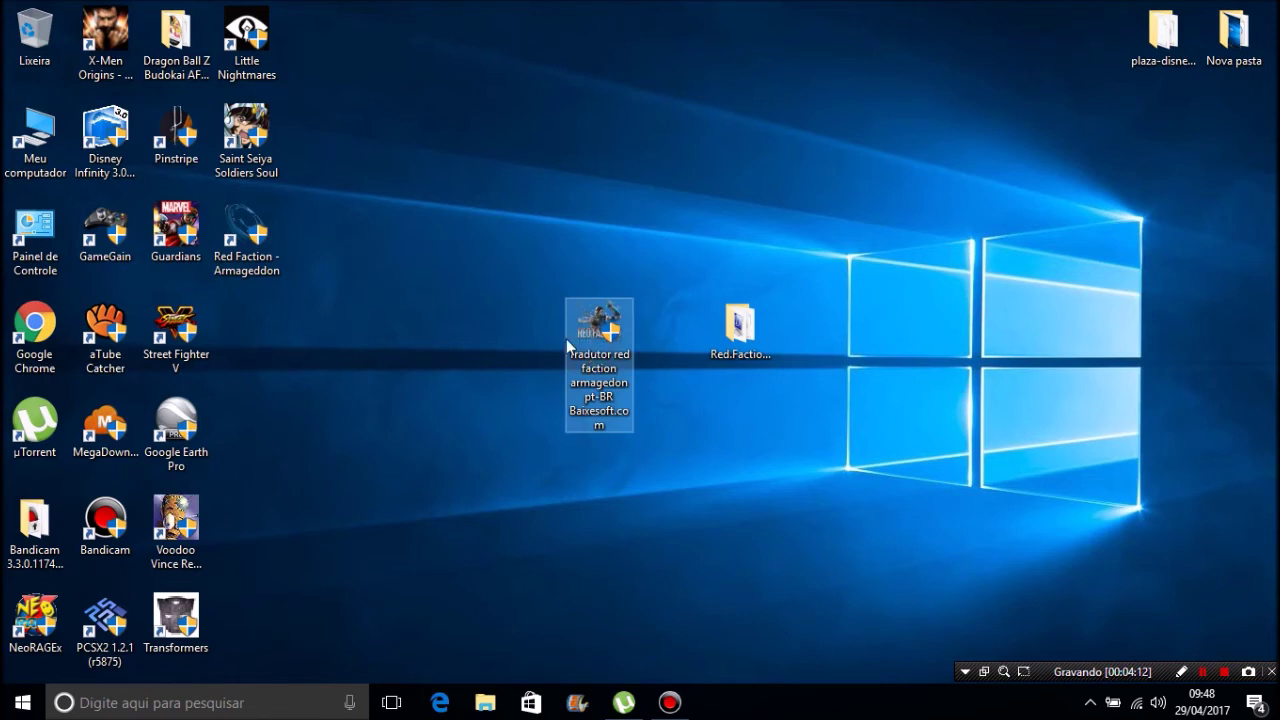
pyautogui.moveTo(591, 357); pyautogui.dragTo(1272, 205)
pyautogui.click(971, 337)
pyautogui.click(678, 296)
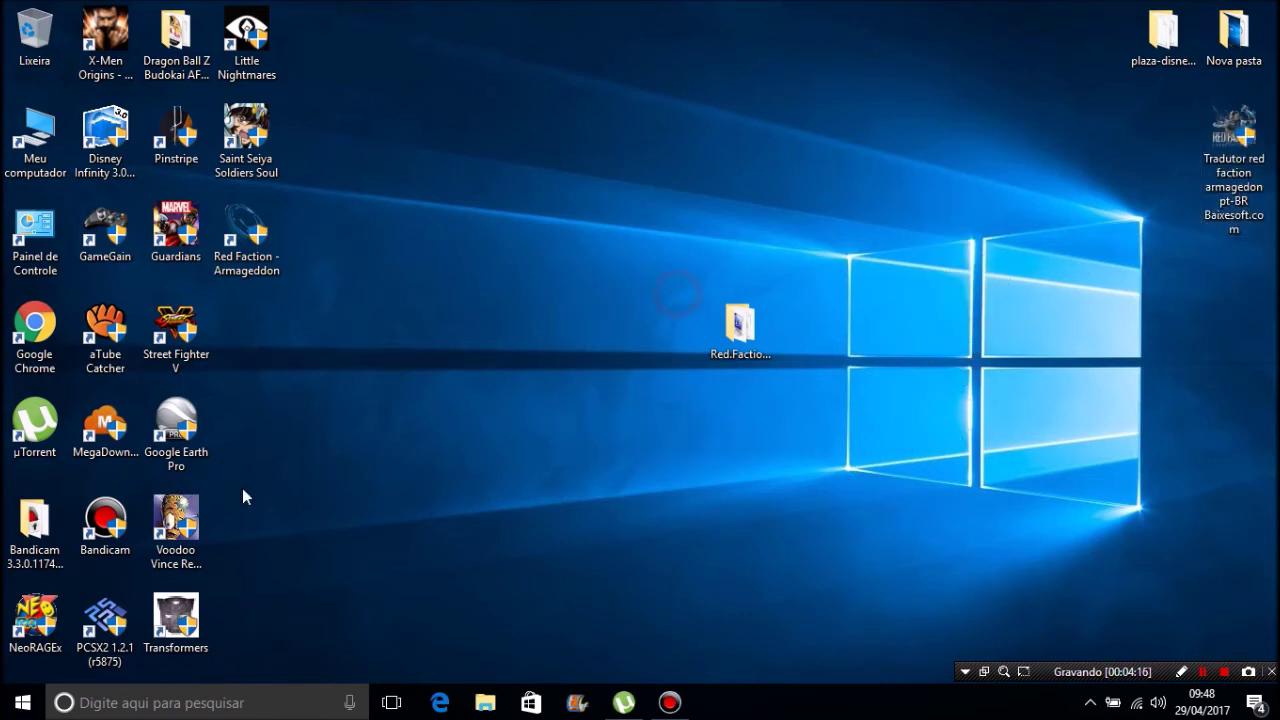
pyautogui.moveTo(243, 490); pyautogui.dragTo(4, 4)
pyautogui.click(401, 588)
pyautogui.moveTo(328, 487); pyautogui.dragTo(250, 245)
pyautogui.click(549, 420)
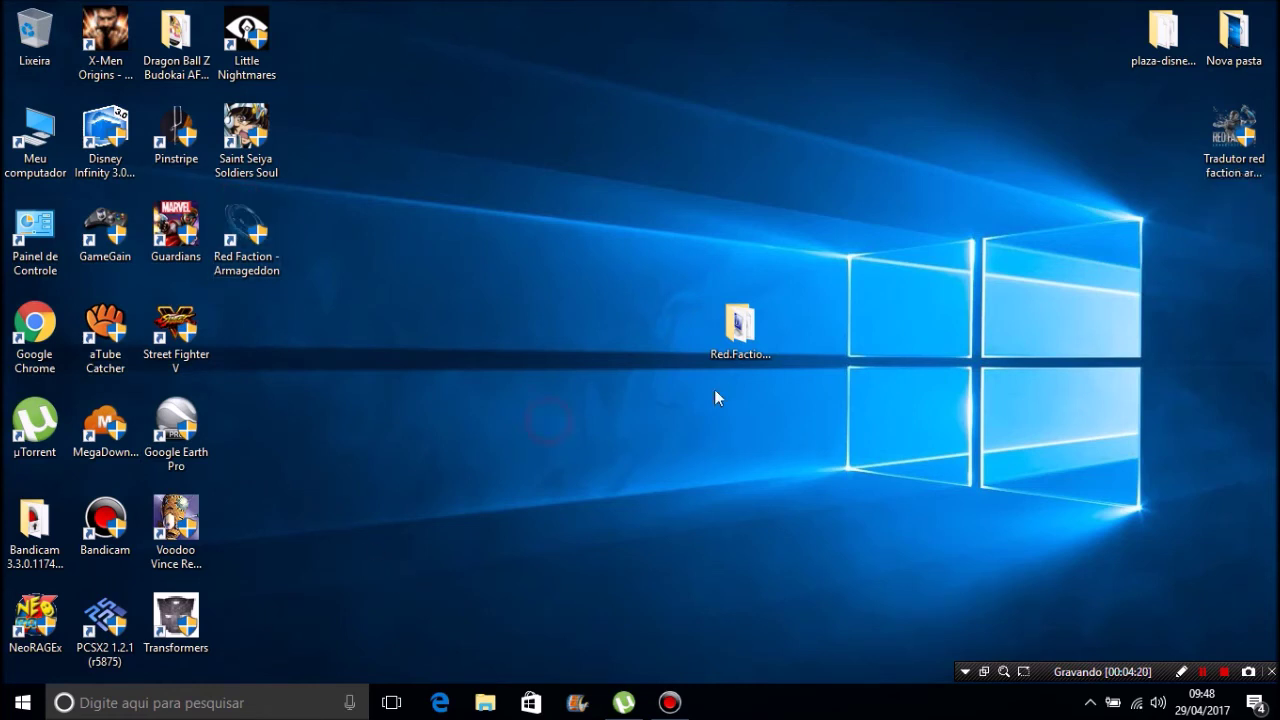
pyautogui.click(1024, 252)
pyautogui.click(304, 350)
pyautogui.click(246, 232)
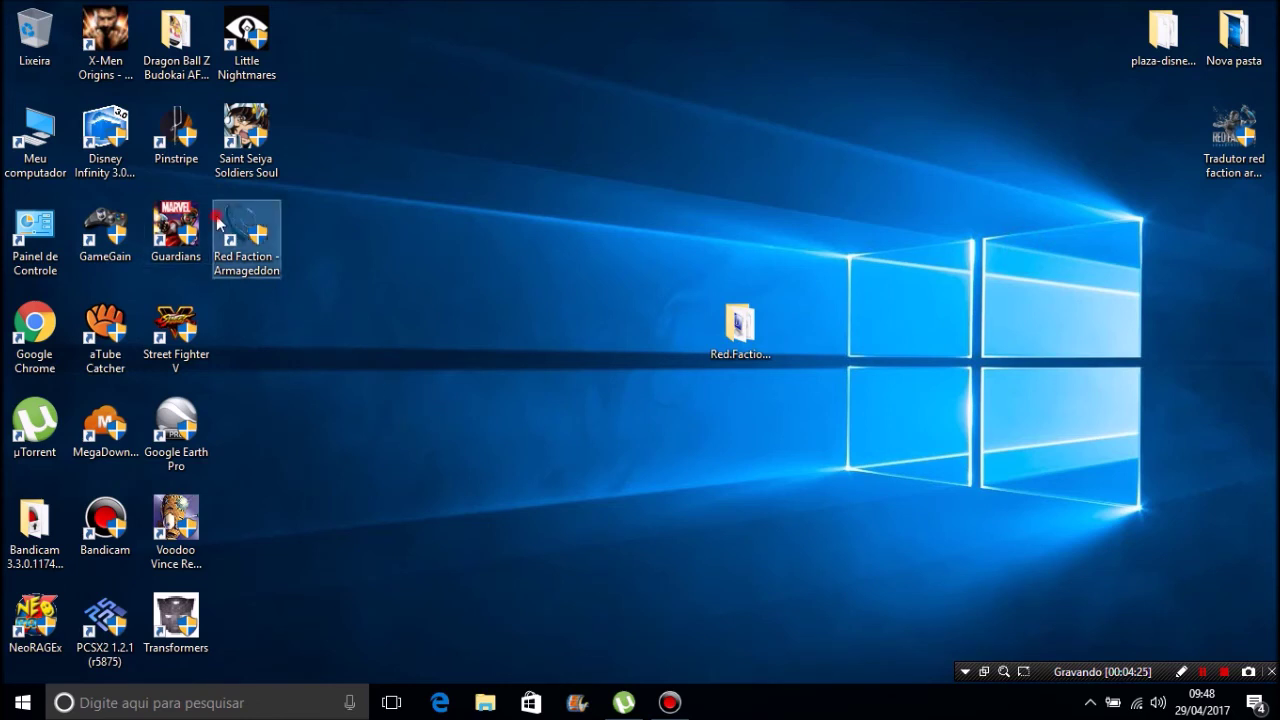
pyautogui.click(319, 309)
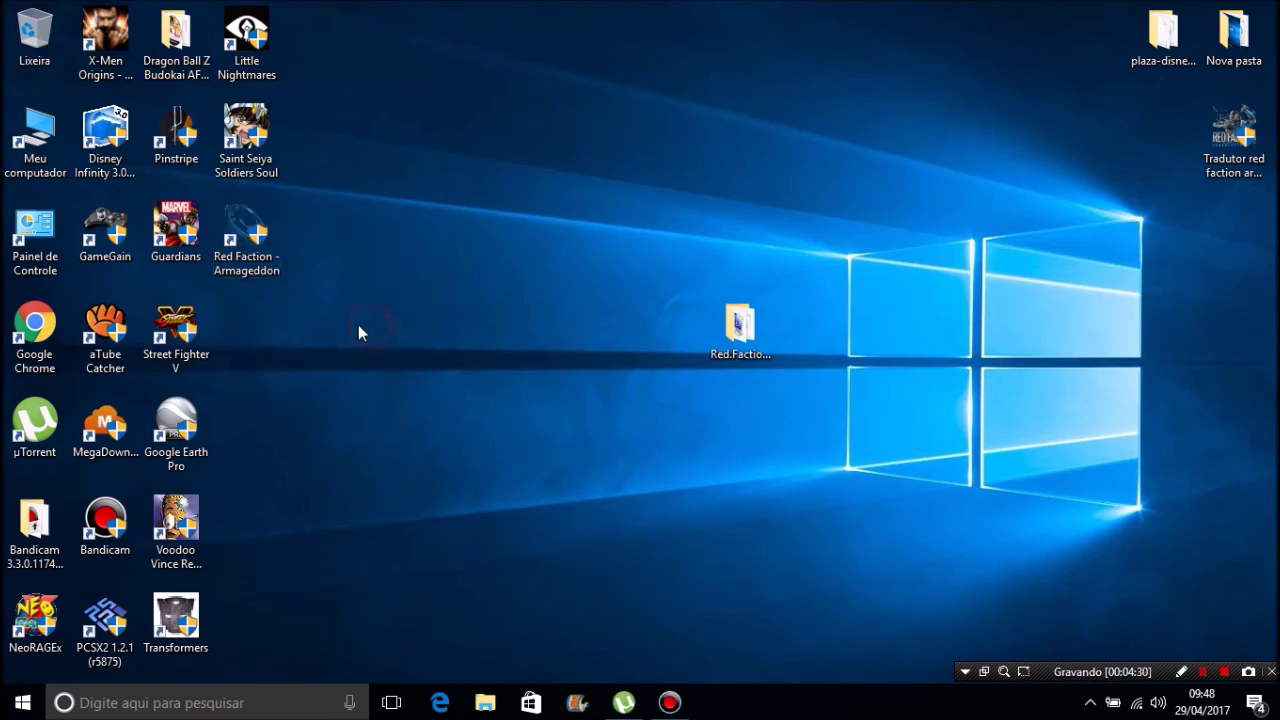
pyautogui.moveTo(315, 336); pyautogui.dragTo(30, 40)
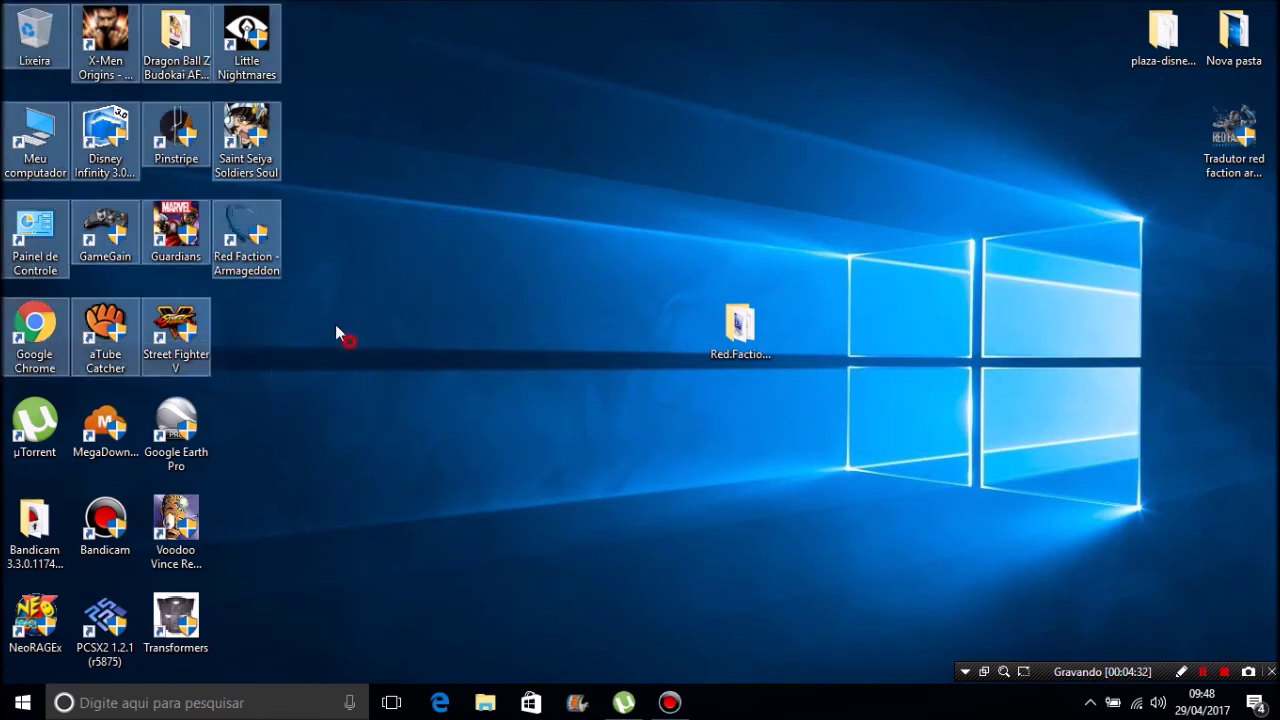
pyautogui.click(351, 374)
pyautogui.moveTo(274, 486); pyautogui.dragTo(30, 40)
pyautogui.click(351, 466)
pyautogui.moveTo(421, 363); pyautogui.dragTo(5, 5)
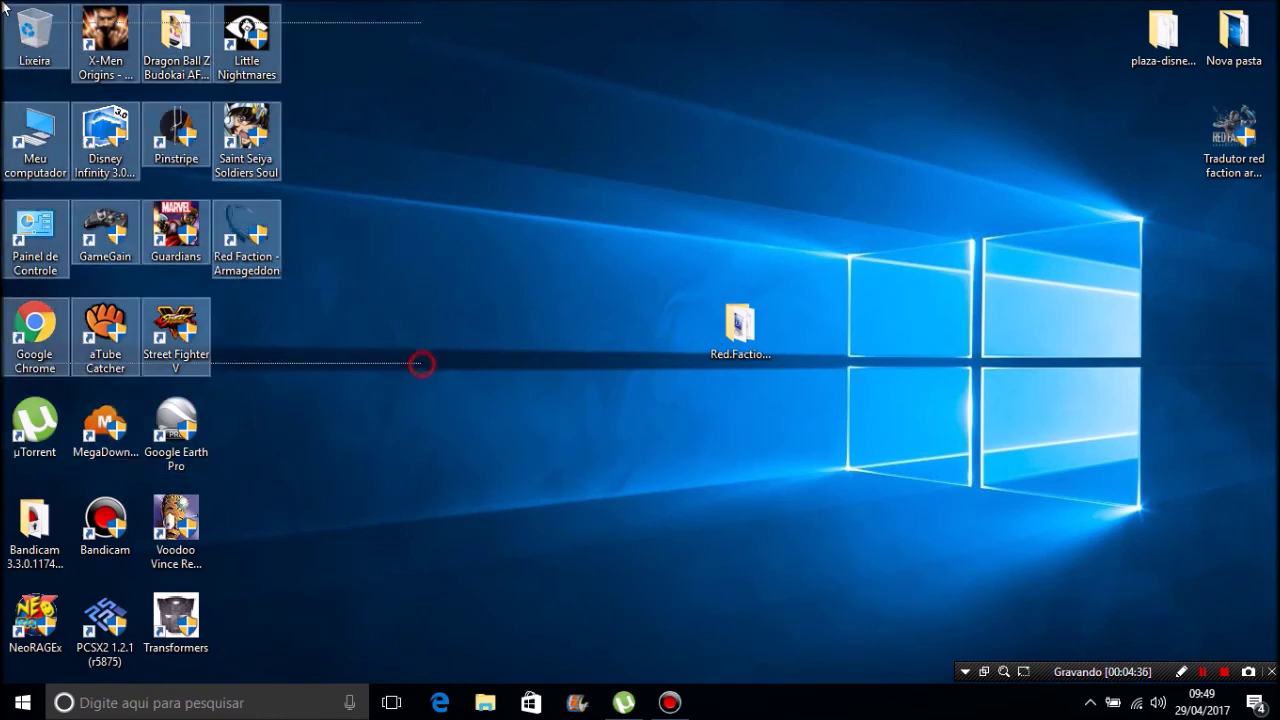
pyautogui.click(400, 375)
pyautogui.click(240, 240)
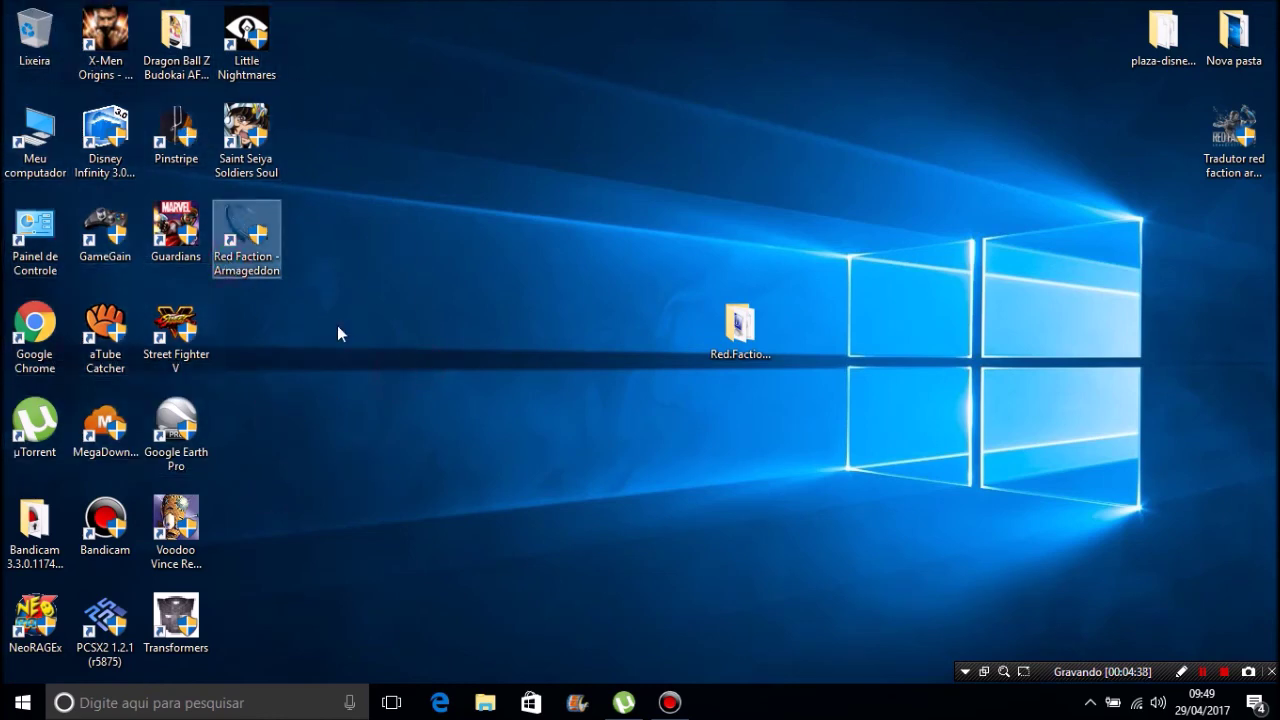
pyautogui.click(338, 327)
pyautogui.click(246, 252)
pyautogui.click(328, 306)
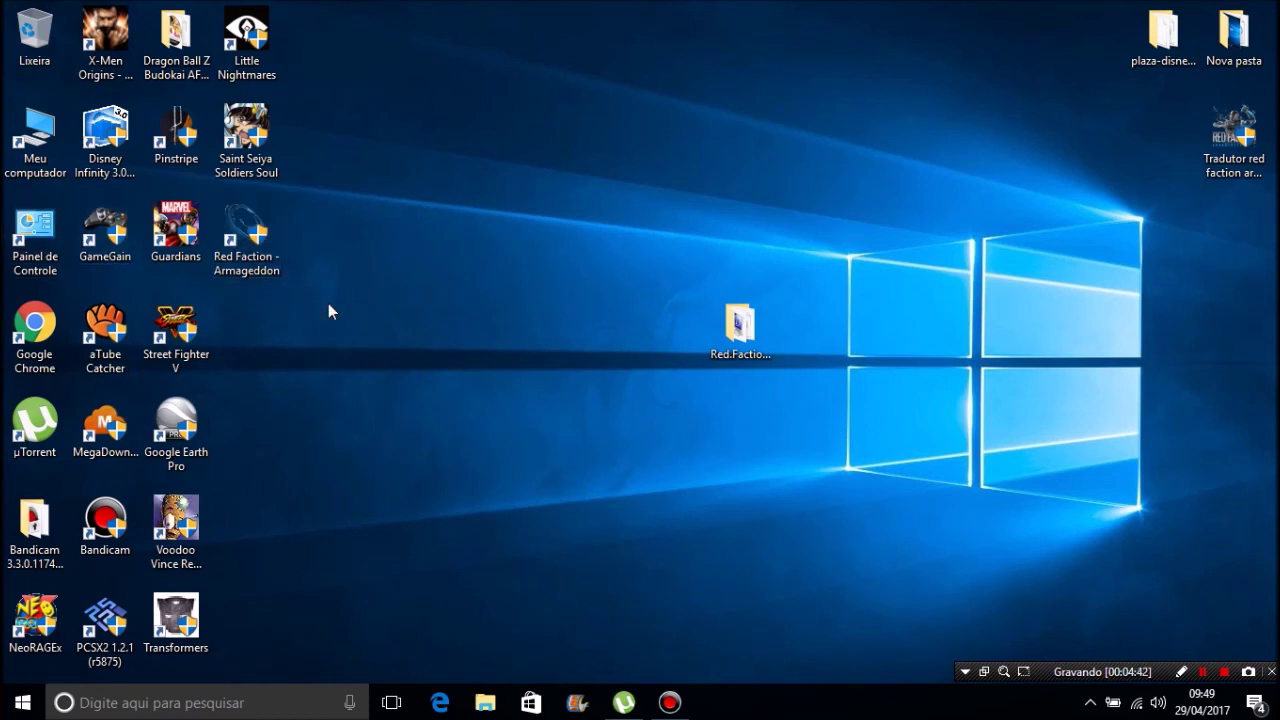